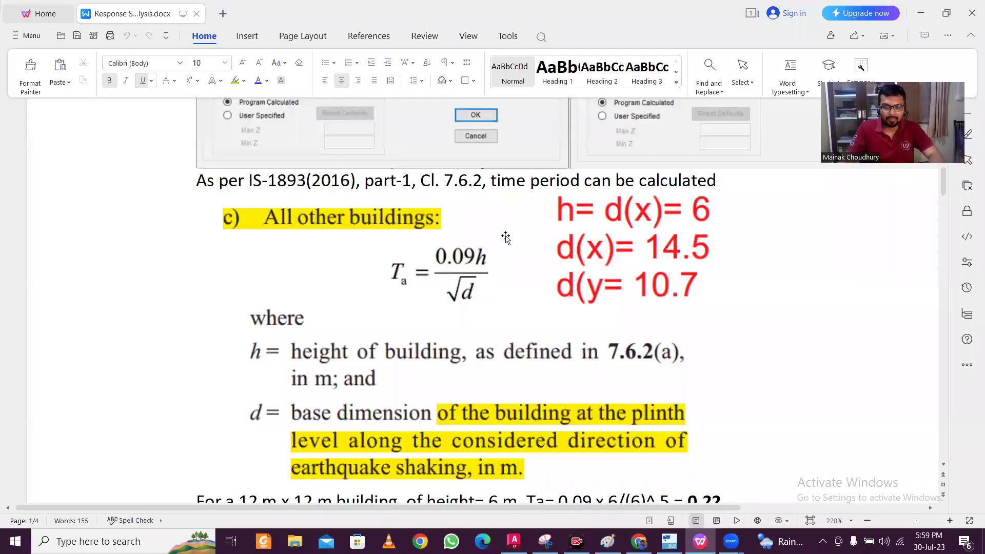
- Scroll through seismic-weight definitions 3.24–3.27 and Table 10 in the Writer notes
scroll(506, 238, down, 1)
scroll(500, 267, up, 2)
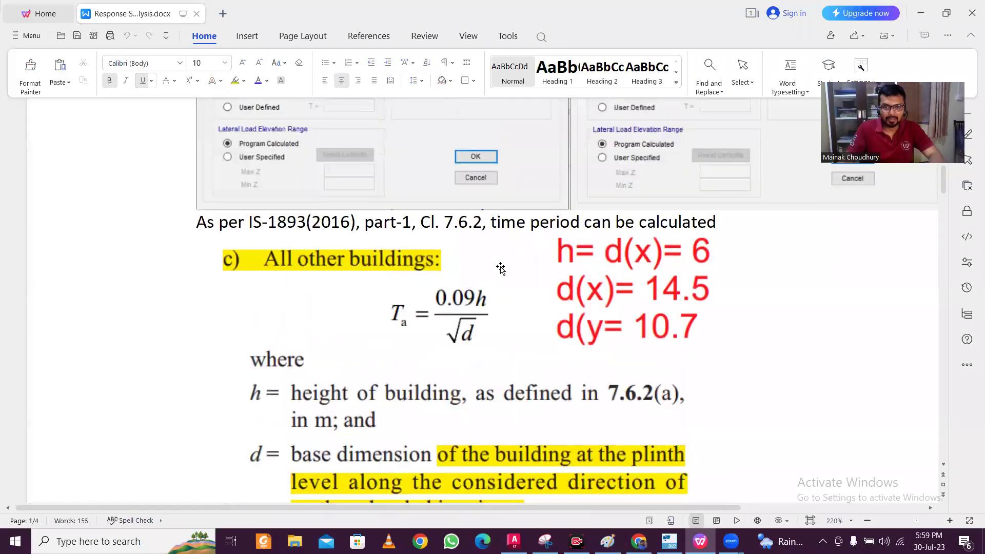
scroll(500, 268, down, 7)
scroll(501, 265, down, 7)
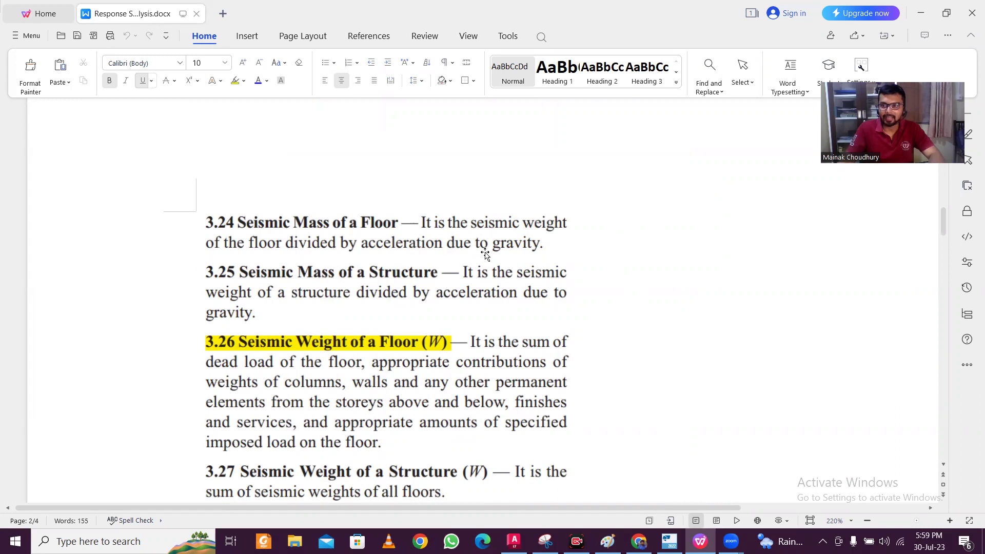
scroll(486, 254, down, 1)
scroll(487, 252, down, 2)
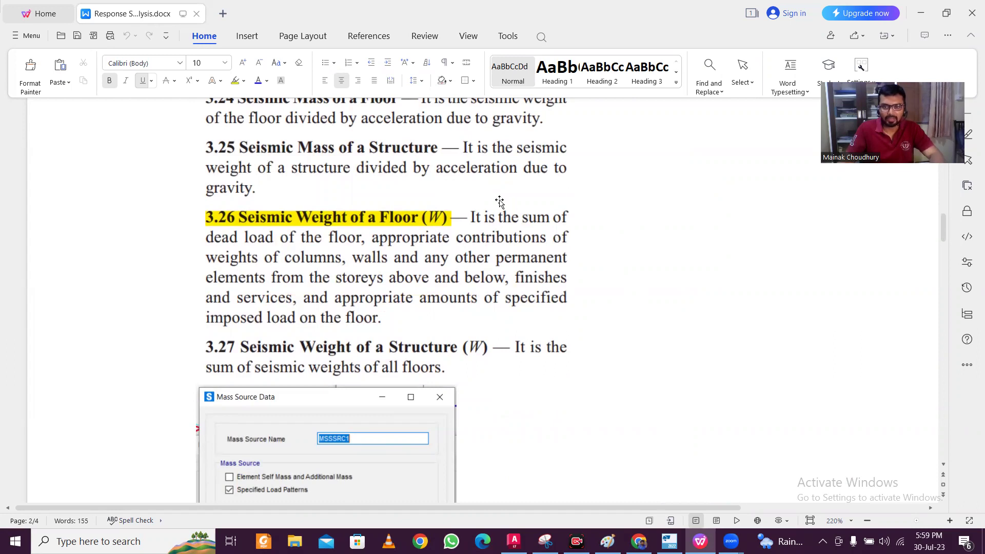
scroll(485, 230, down, 1)
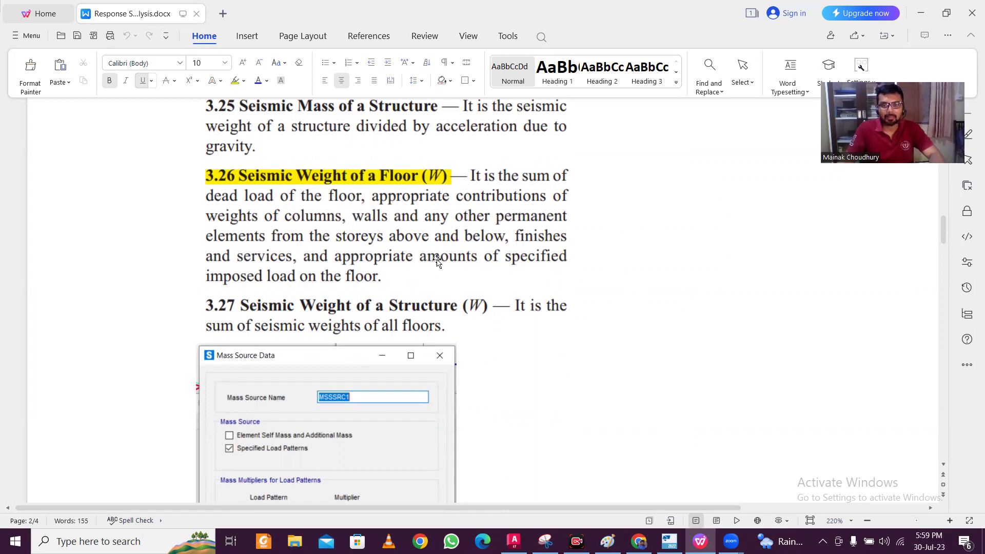
scroll(378, 267, down, 10)
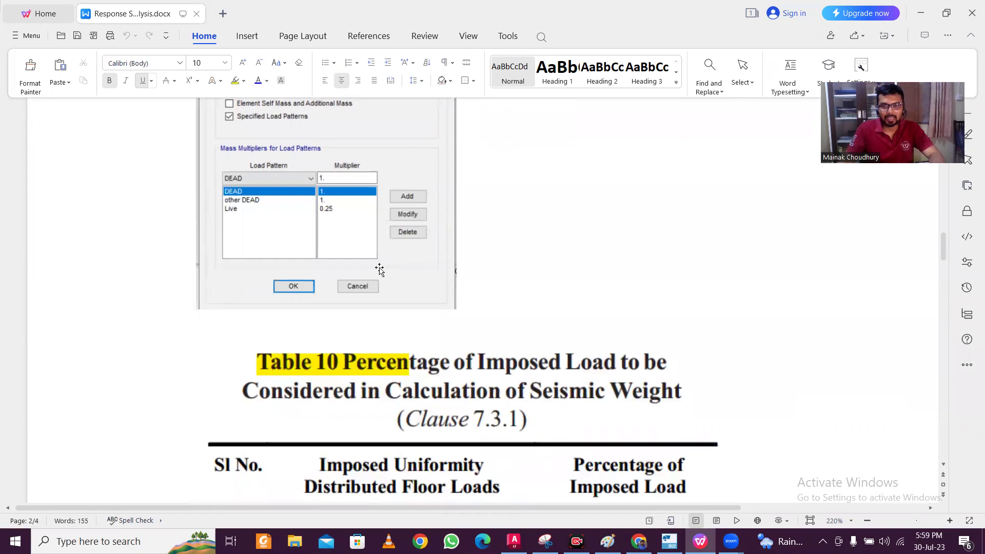
scroll(386, 217, up, 1)
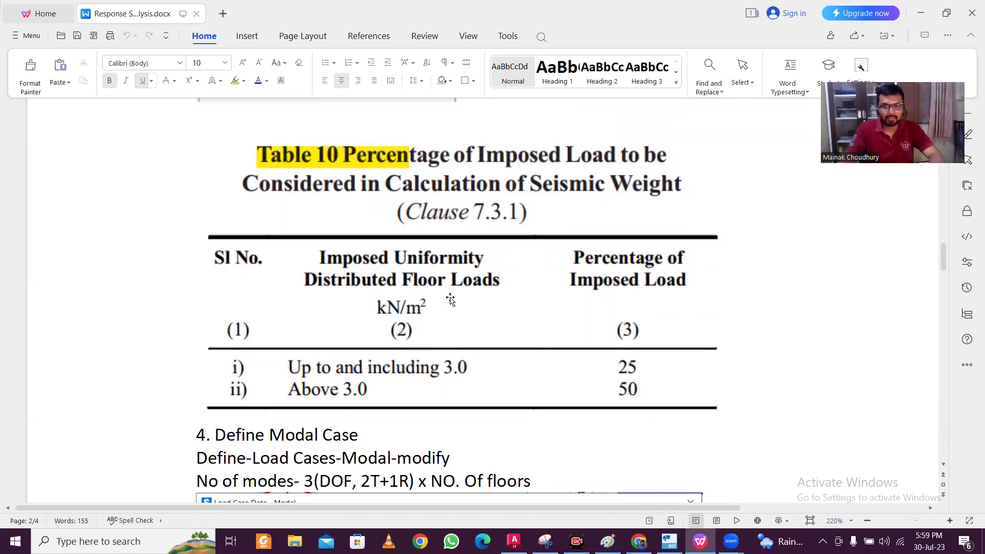
scroll(450, 300, down, 1)
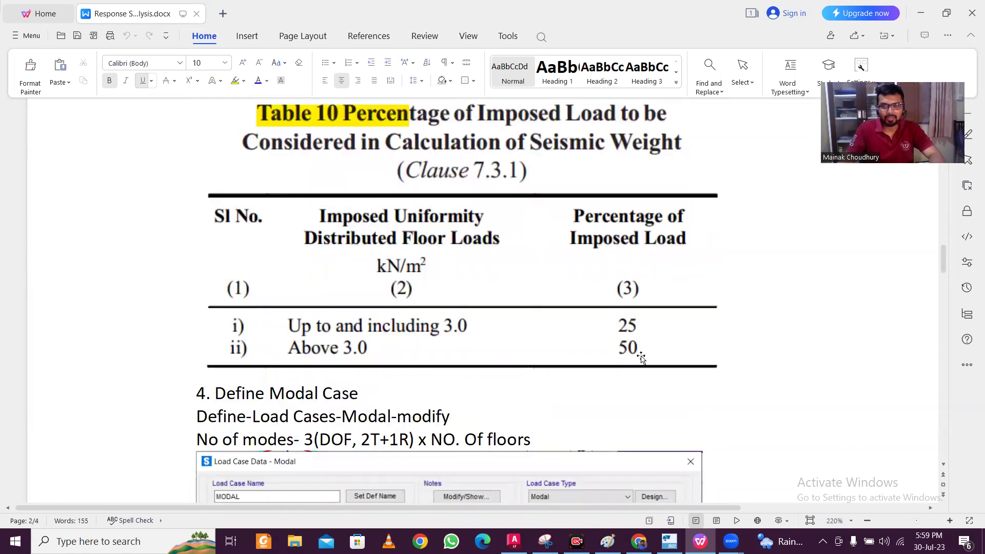
scroll(640, 358, down, 3)
scroll(640, 352, up, 15)
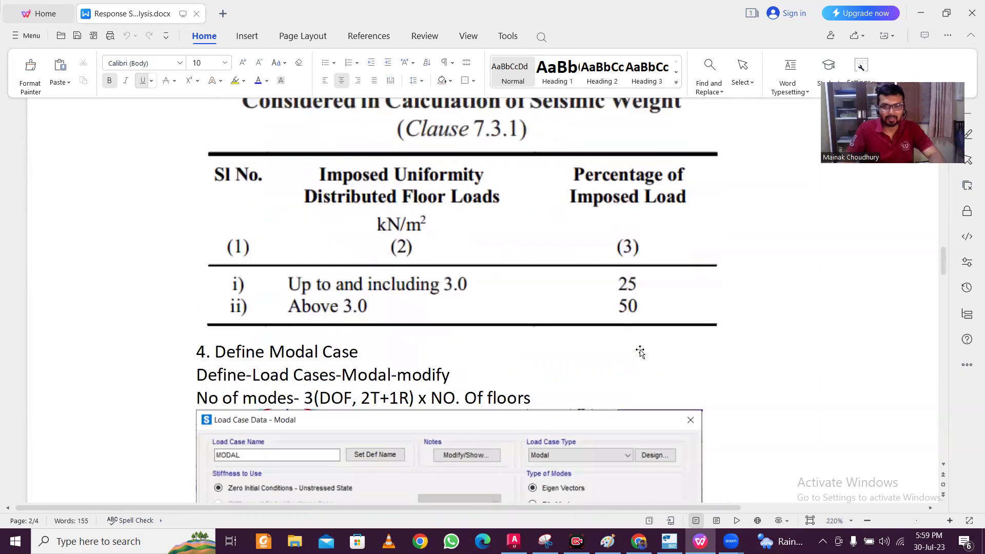
scroll(634, 345, up, 2)
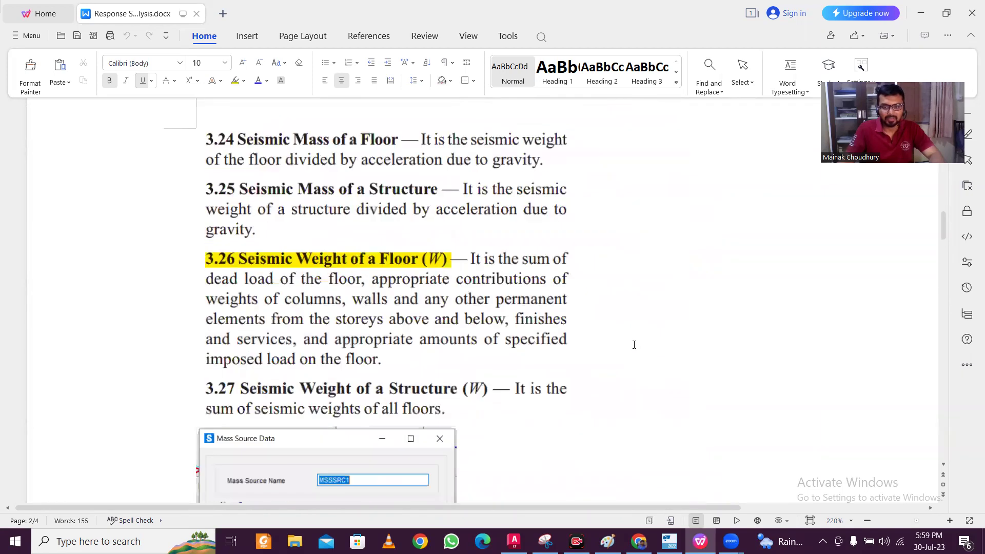
scroll(634, 344, up, 7)
scroll(634, 344, down, 3)
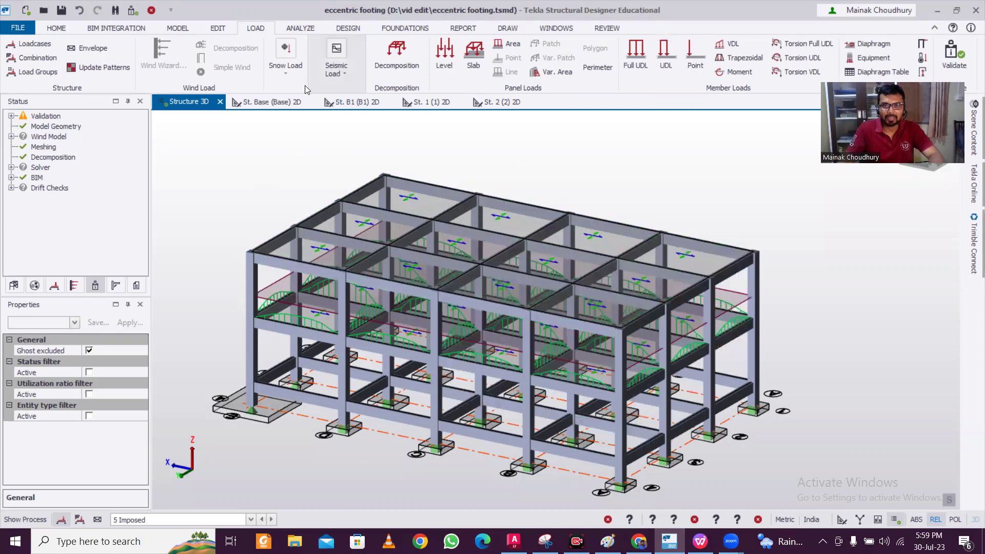
- Launch the Seismic Wizard, keep Zone II, and ignore seismic in St. B1 (B1) and below
click(322, 85)
click(331, 115)
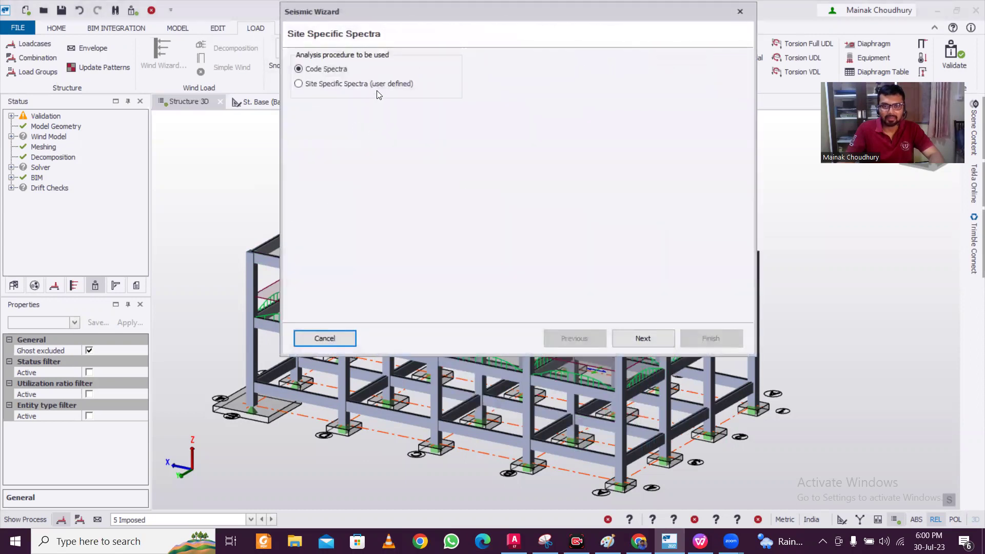
click(643, 338)
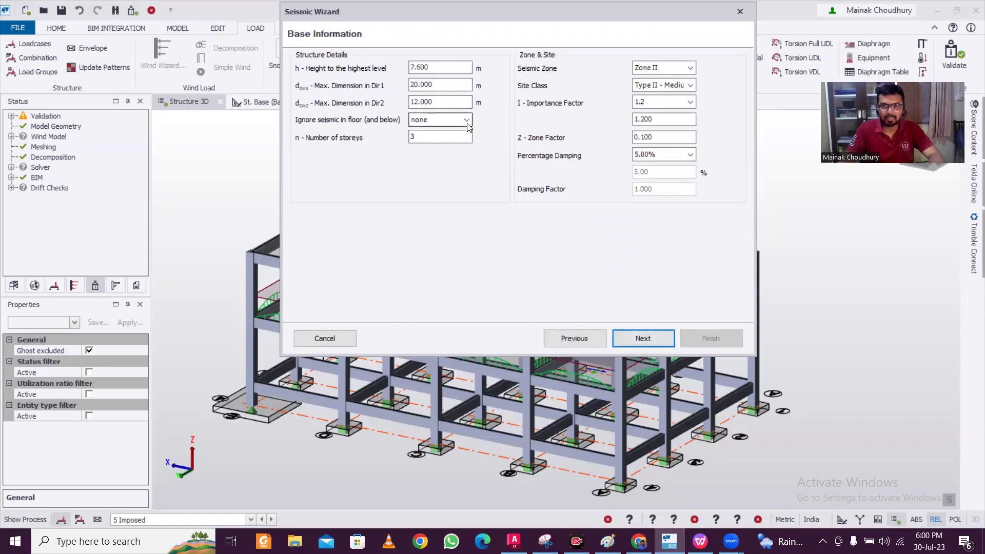
click(655, 68)
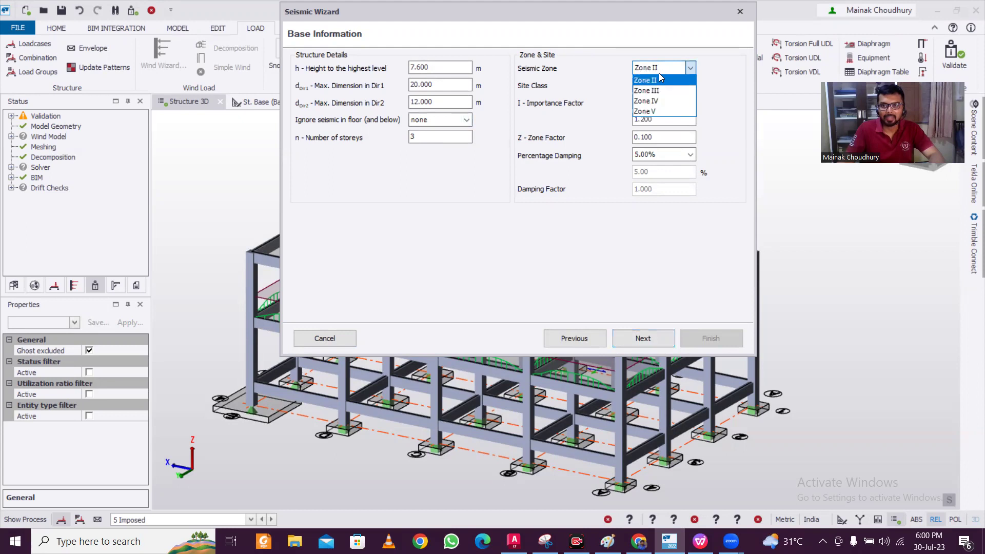
click(675, 80)
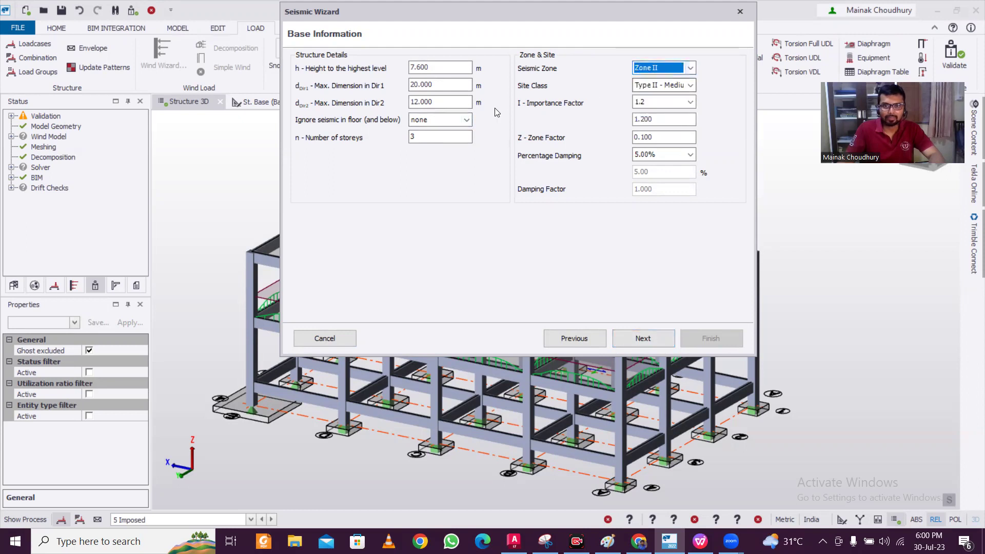
click(465, 121)
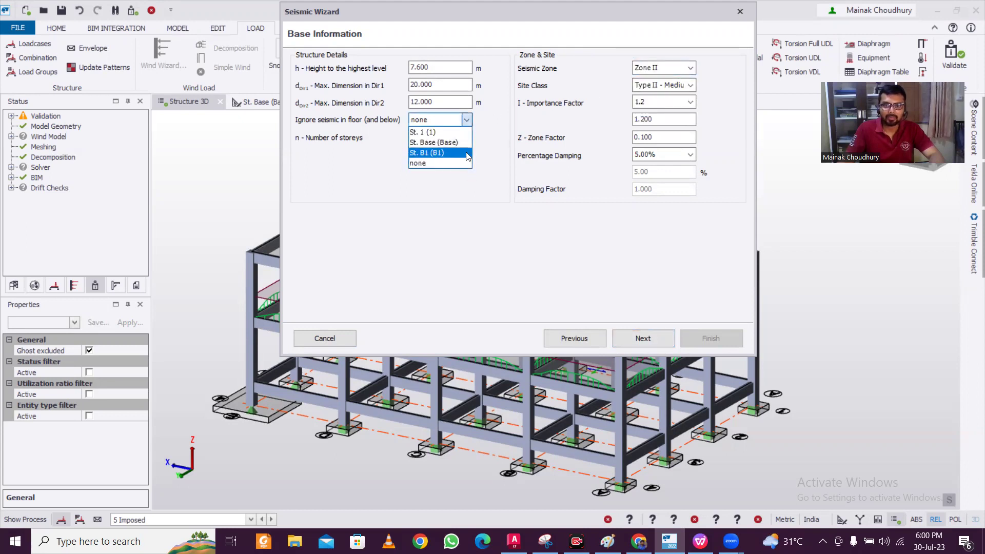
click(467, 153)
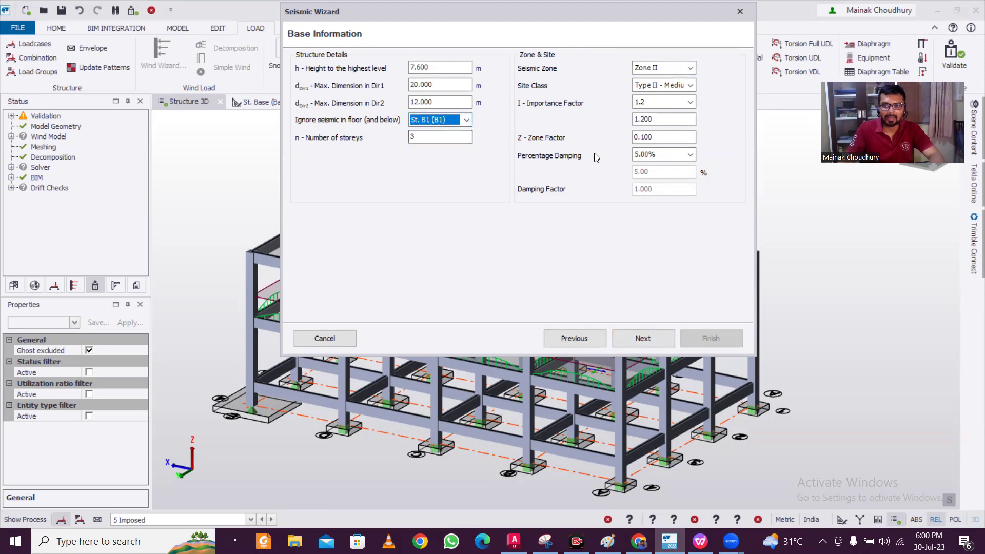
- Browse the importance factor options, then bring up the reference notes document
click(660, 102)
click(660, 102)
click(660, 102)
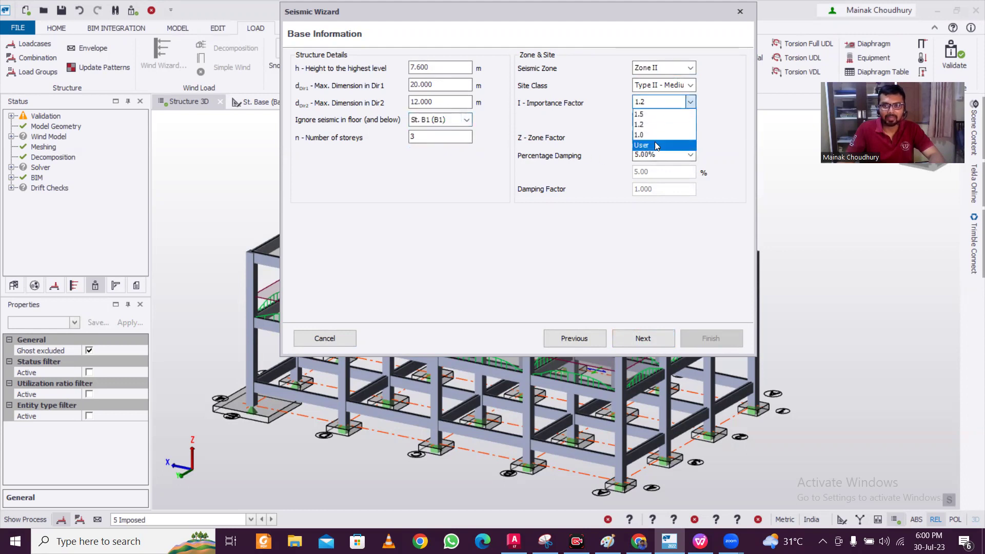
key(Down)
click(731, 541)
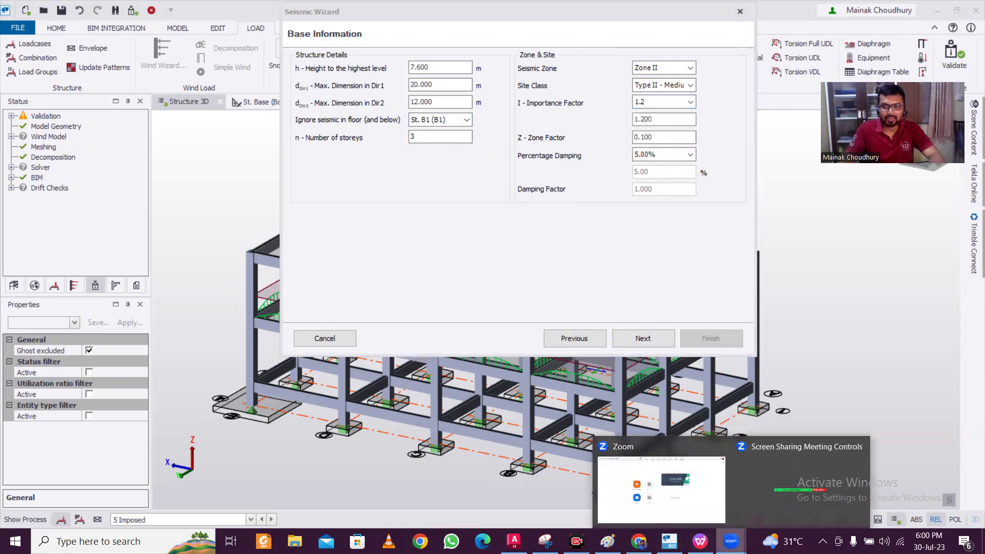
click(700, 541)
- Check Table 9's R values and Table 8's importance factors in the Writer notes
scroll(422, 355, down, 20)
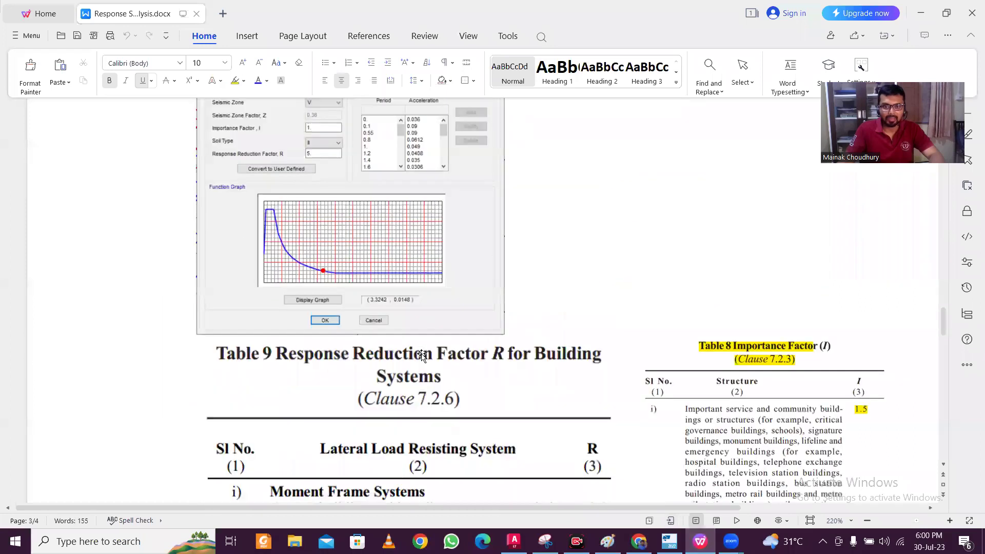
scroll(422, 355, down, 4)
scroll(422, 355, down, 2)
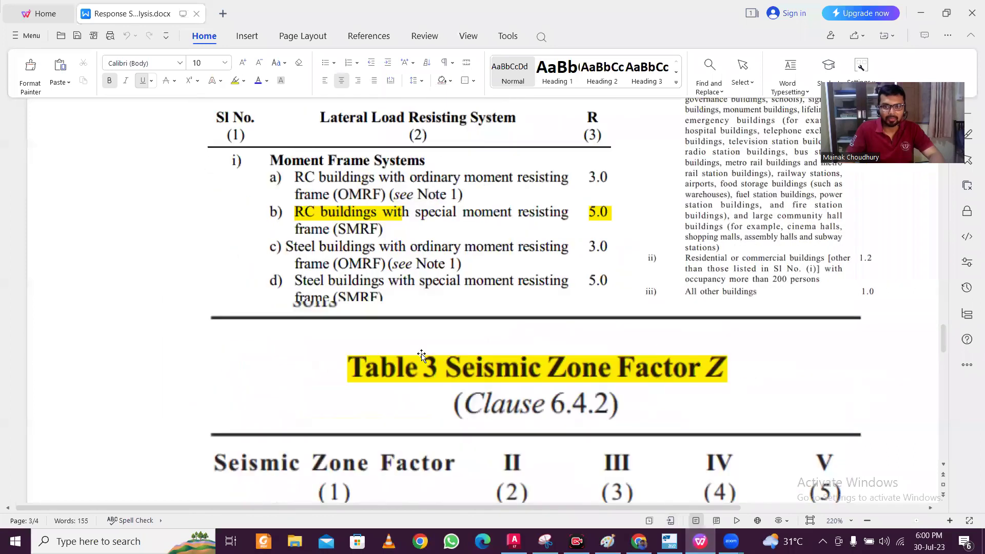
scroll(422, 355, down, 5)
scroll(422, 355, up, 5)
scroll(418, 351, up, 6)
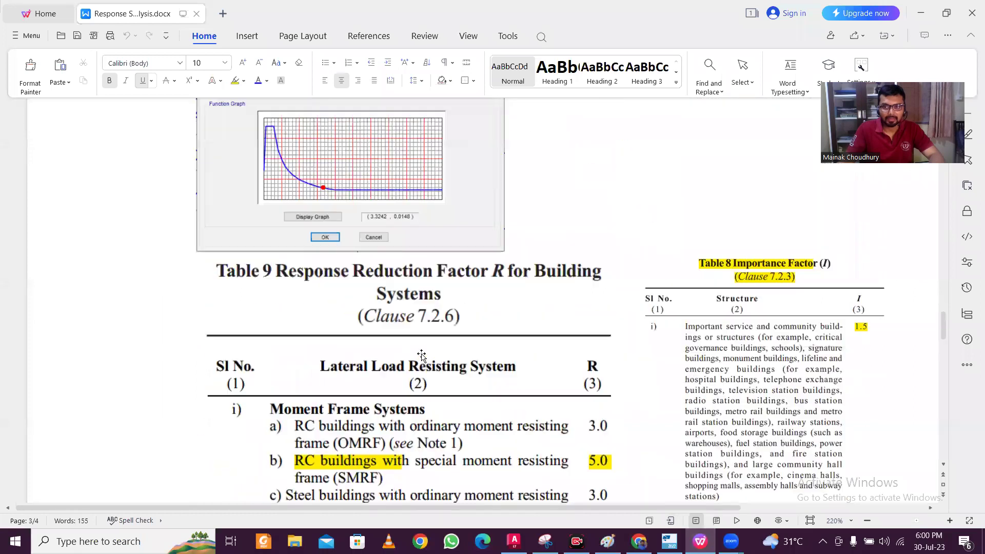
scroll(418, 352, down, 2)
scroll(680, 309, up, 2)
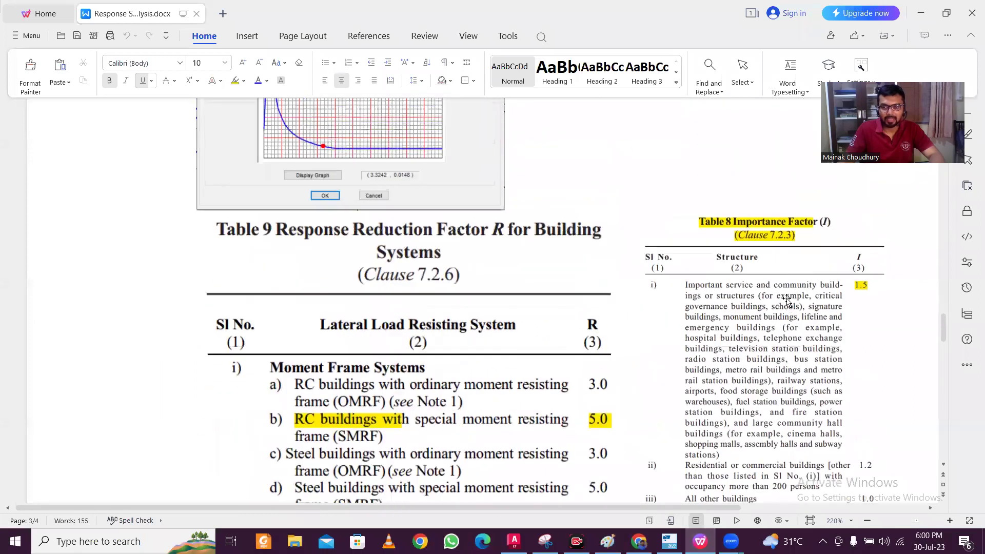
scroll(887, 470, down, 1)
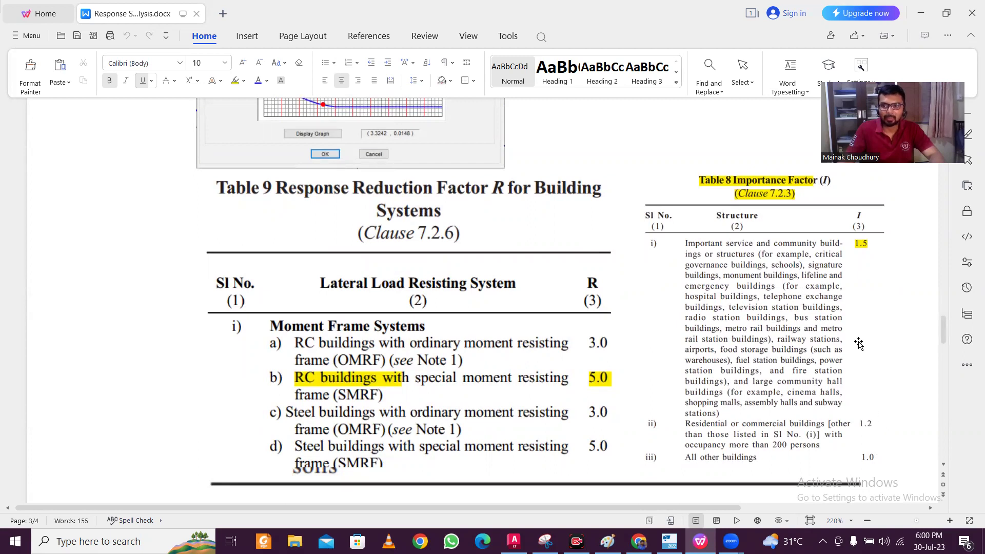
scroll(858, 345, up, 1)
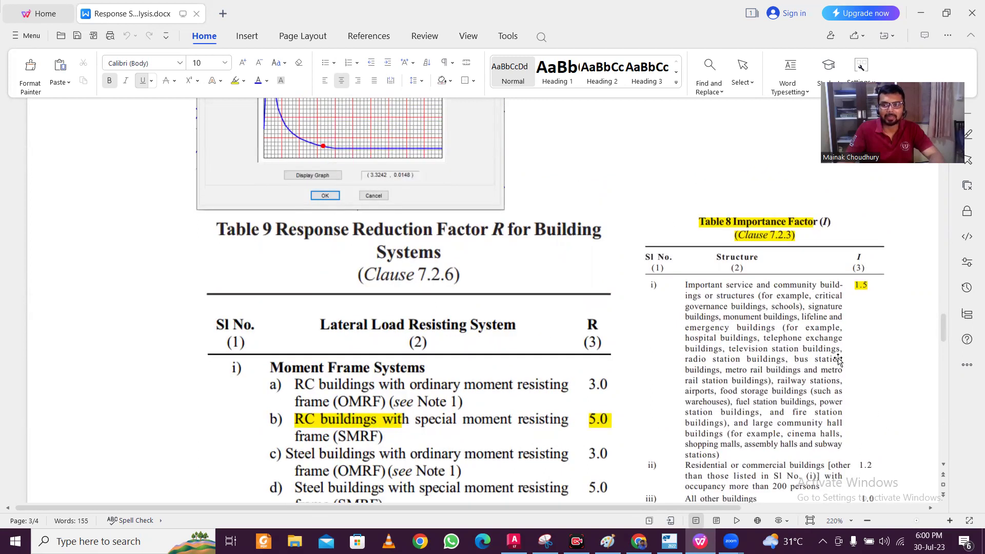
scroll(838, 359, down, 1)
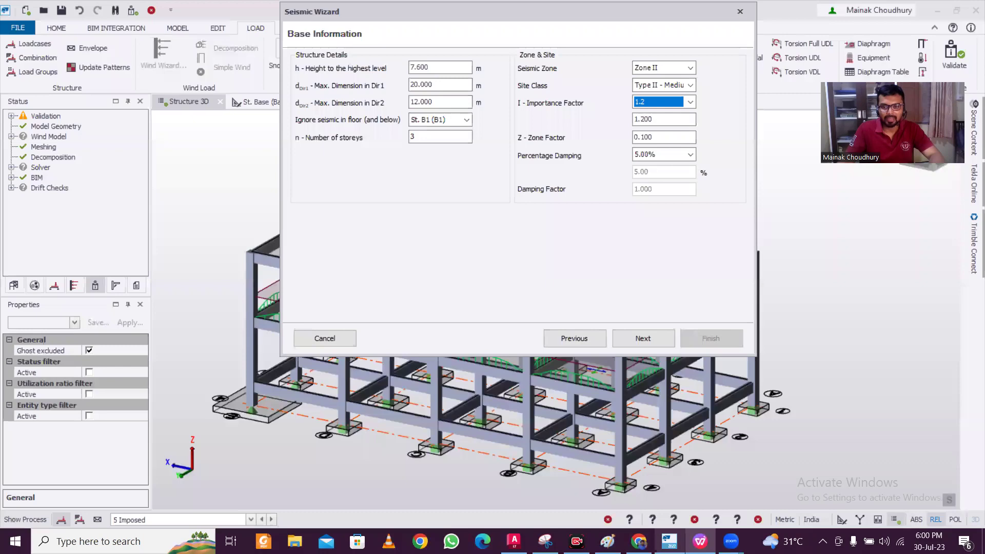
- Set the importance factor to 1.0 and advance to the Structure Irregularities page
click(690, 102)
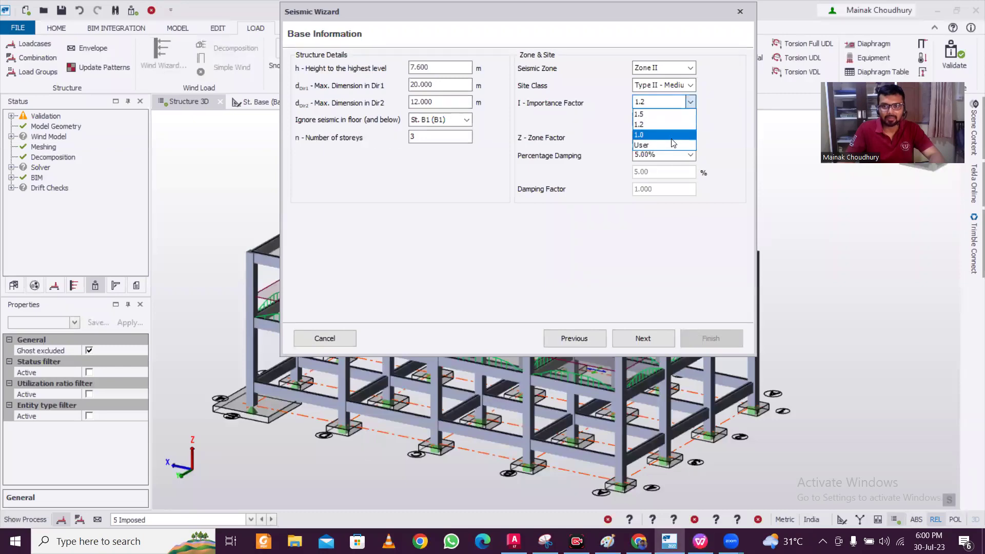
click(662, 139)
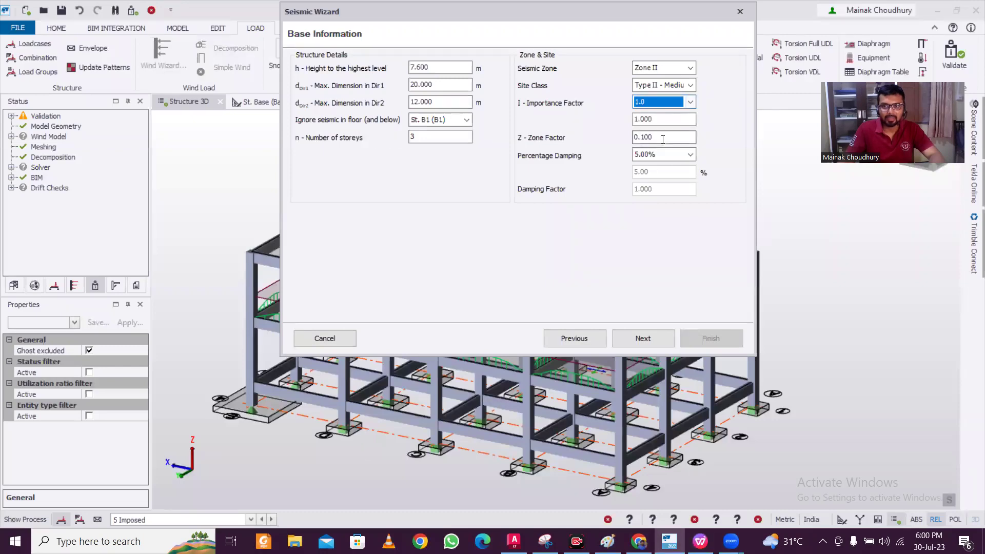
click(650, 338)
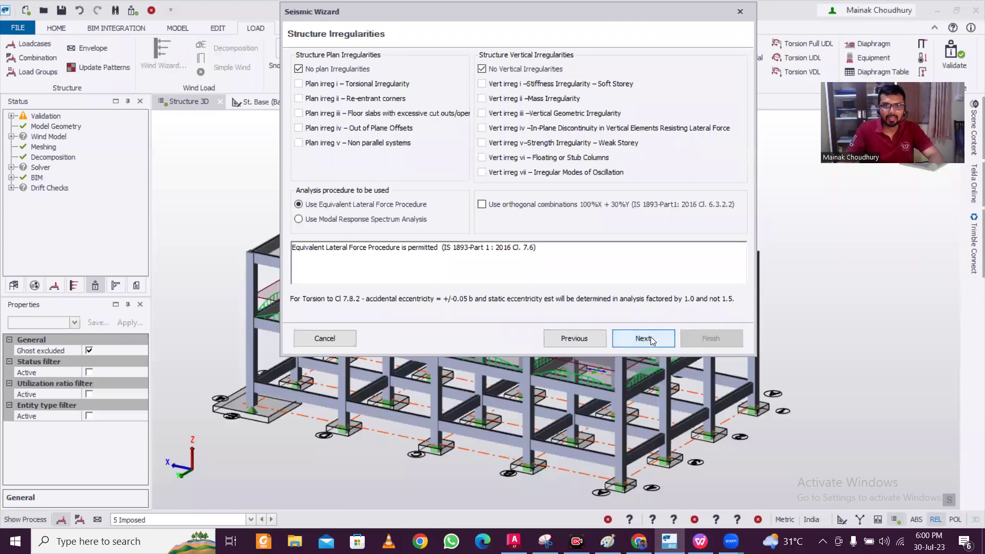
- Compare the analysis procedures and settle on Modal Response Spectrum Analysis
click(379, 220)
click(382, 208)
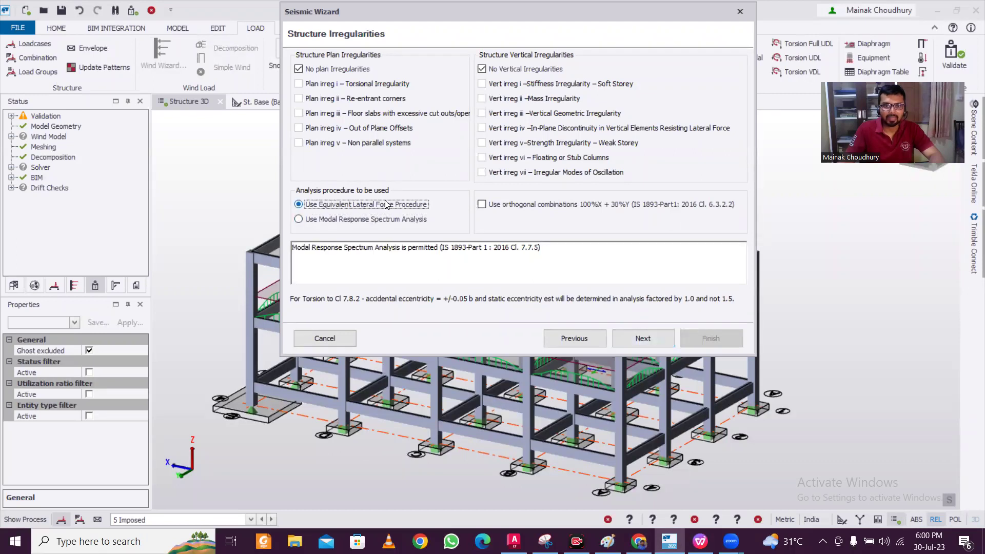
click(389, 222)
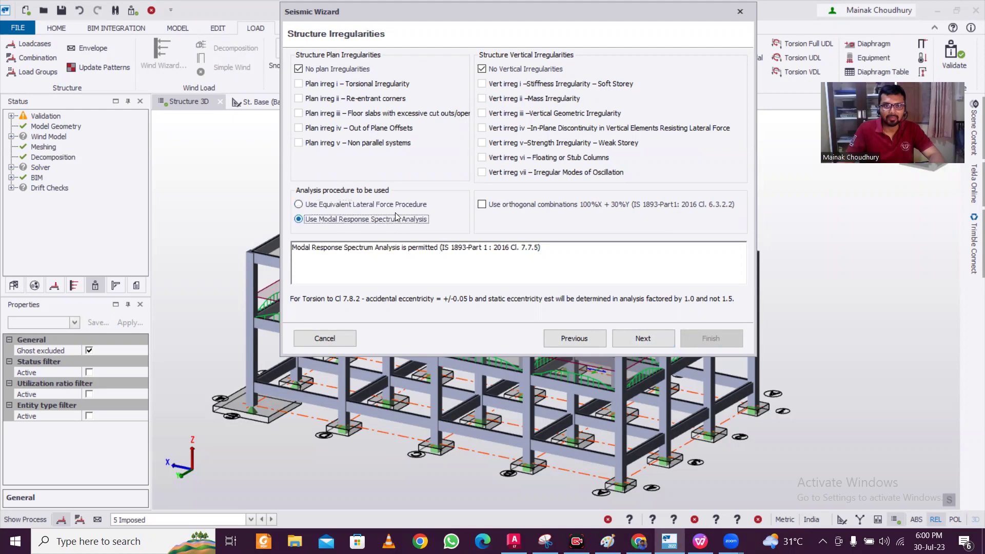
click(405, 205)
click(406, 223)
click(425, 205)
click(425, 221)
click(425, 205)
click(415, 221)
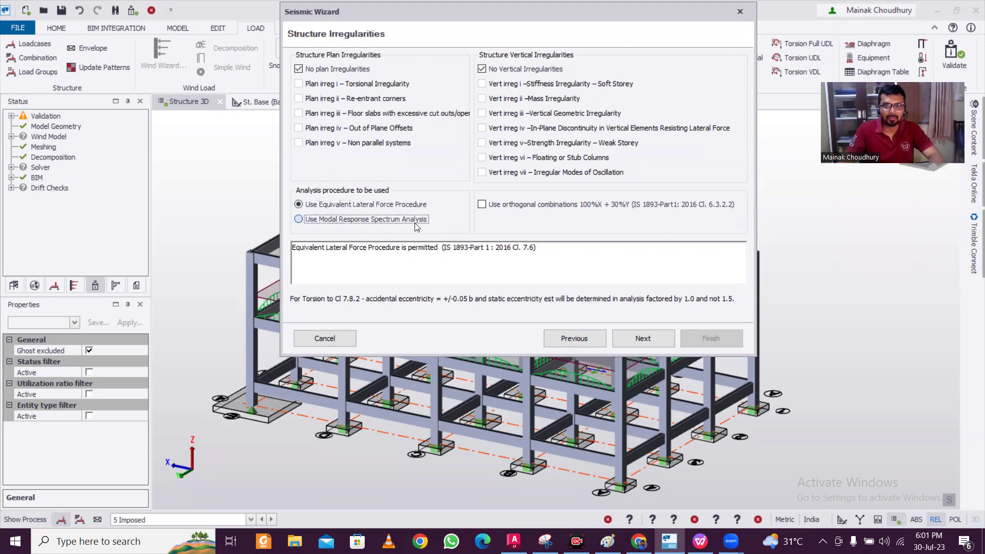
- Set both directions to 'RC MRF Buildings without any masonry infills', then bring up the WPS notes
click(649, 346)
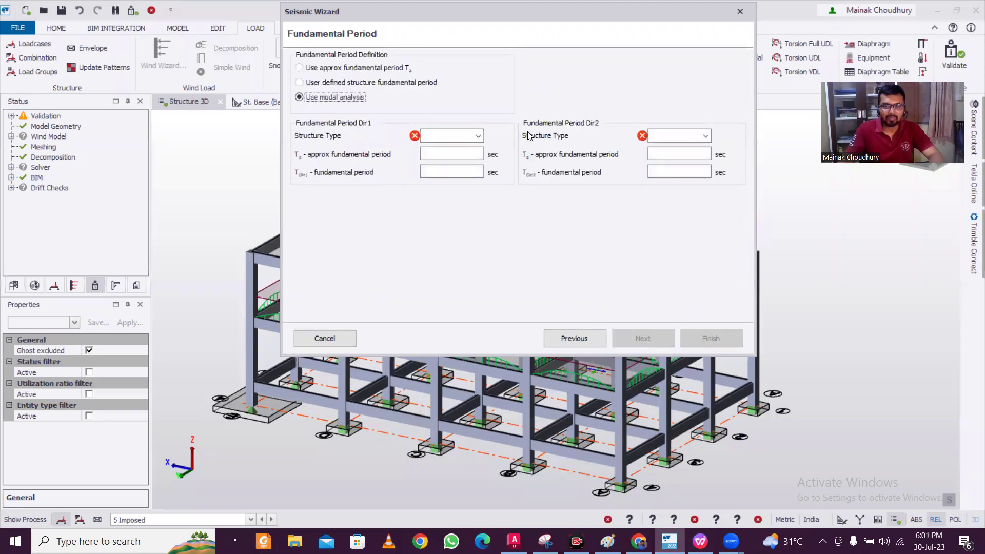
click(480, 136)
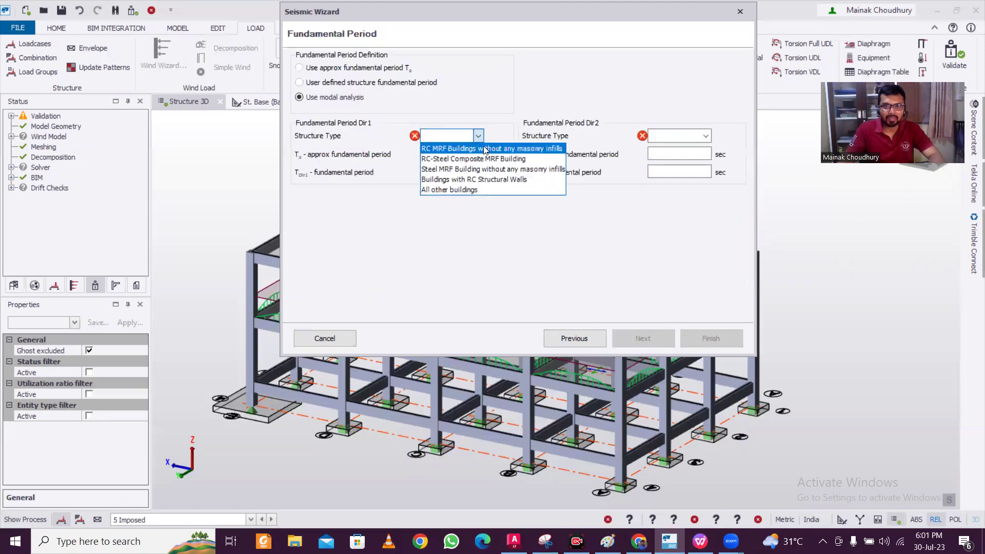
click(484, 149)
click(659, 137)
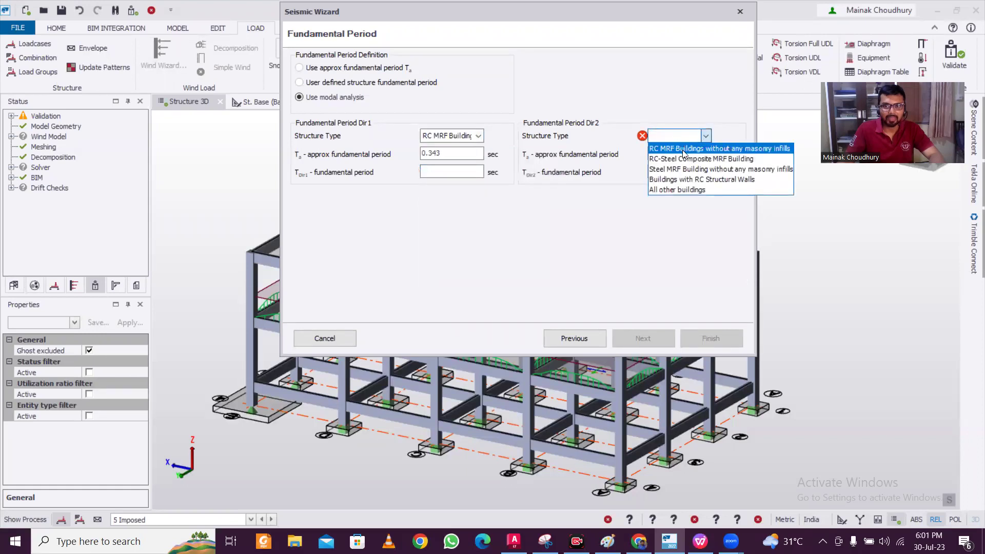
click(671, 150)
click(731, 541)
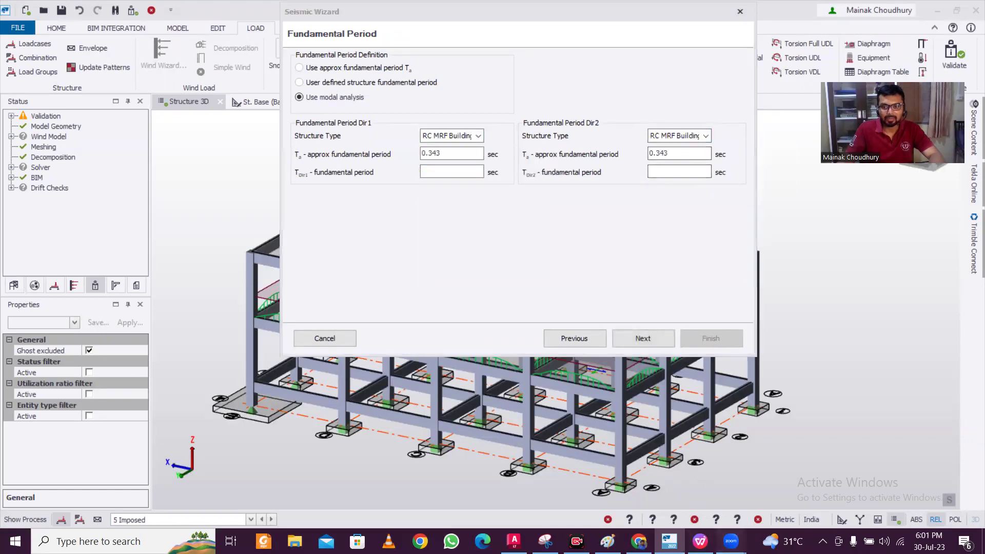
click(701, 542)
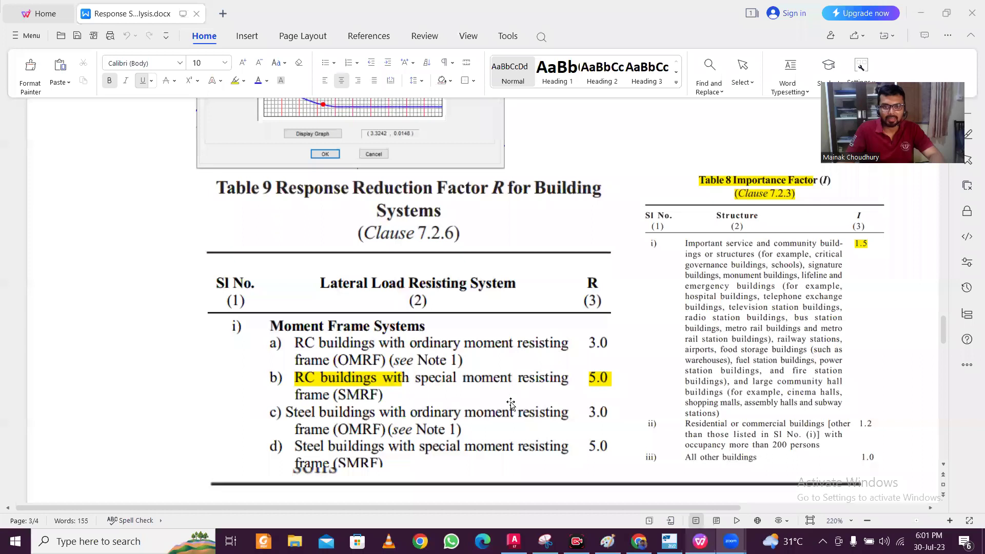
- Review Table 9 in the notes and glance back at the Seismic Wizard
scroll(489, 372, down, 2)
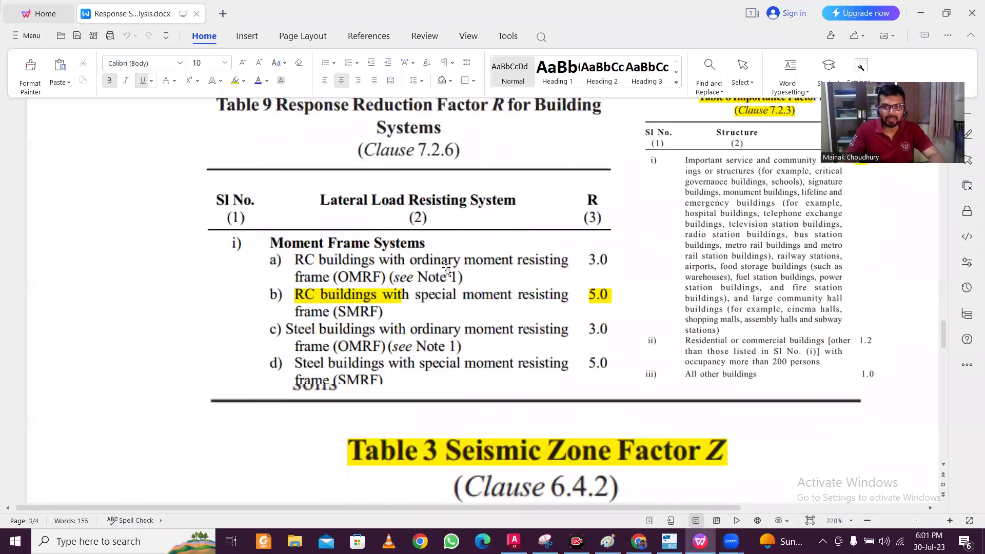
scroll(458, 272, up, 2)
scroll(458, 272, up, 6)
scroll(443, 315, down, 6)
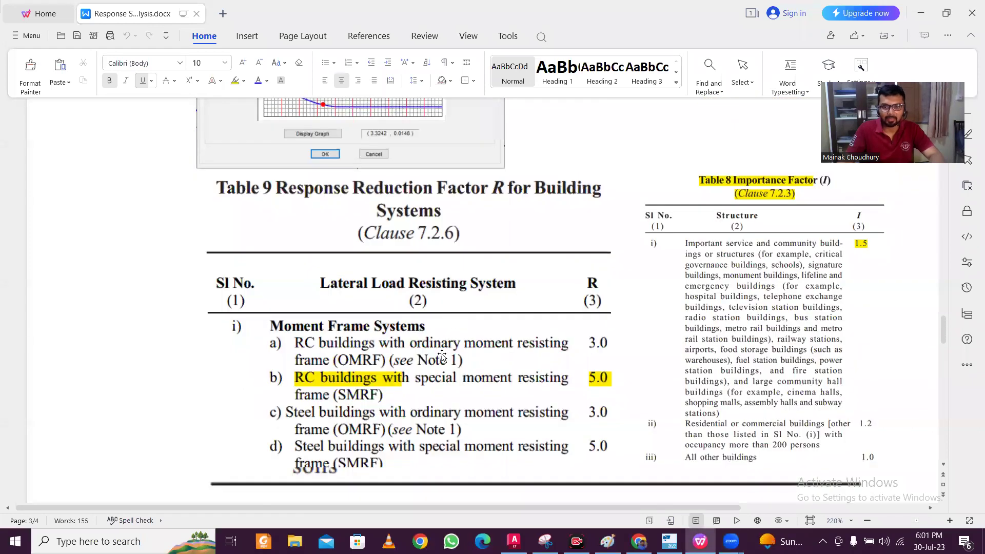
scroll(442, 357, down, 2)
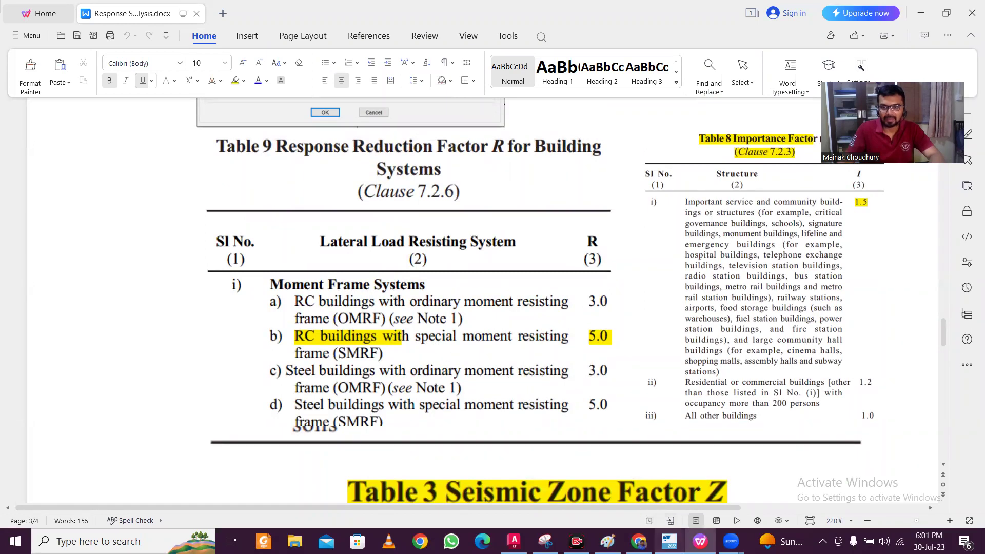
click(670, 541)
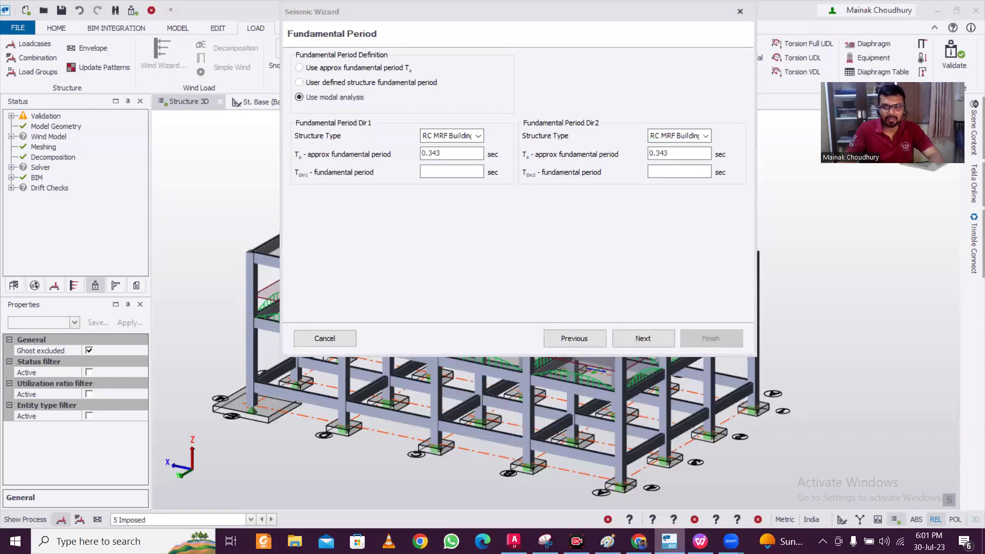
- Scroll through Table 3 and the time-period formula, then return to the Seismic Wizard
click(700, 541)
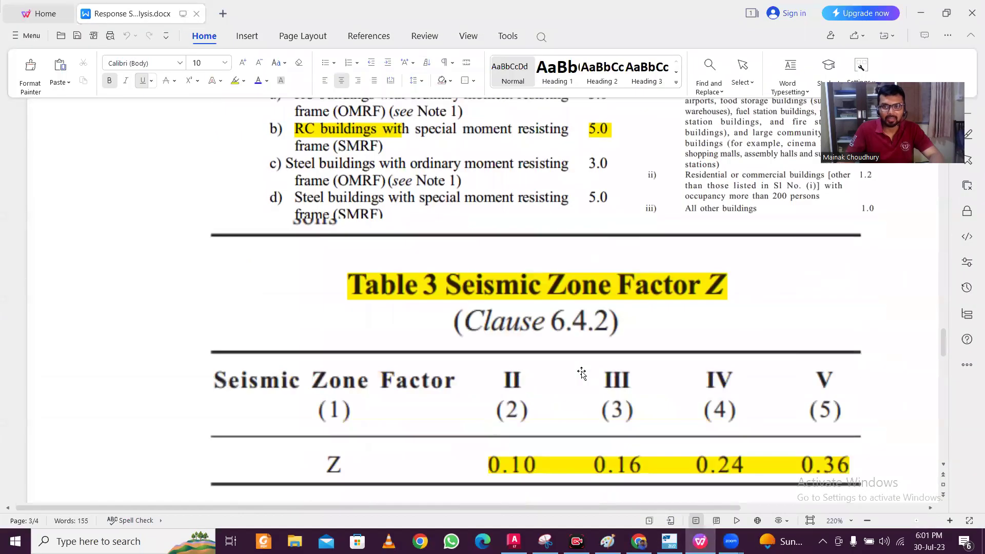
scroll(581, 373, down, 6)
scroll(583, 374, up, 7)
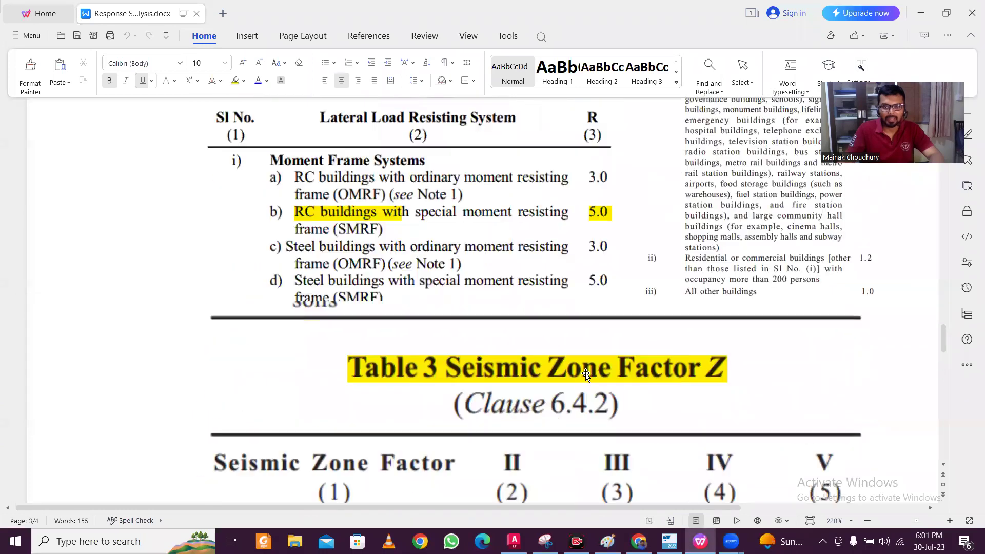
scroll(586, 375, up, 10)
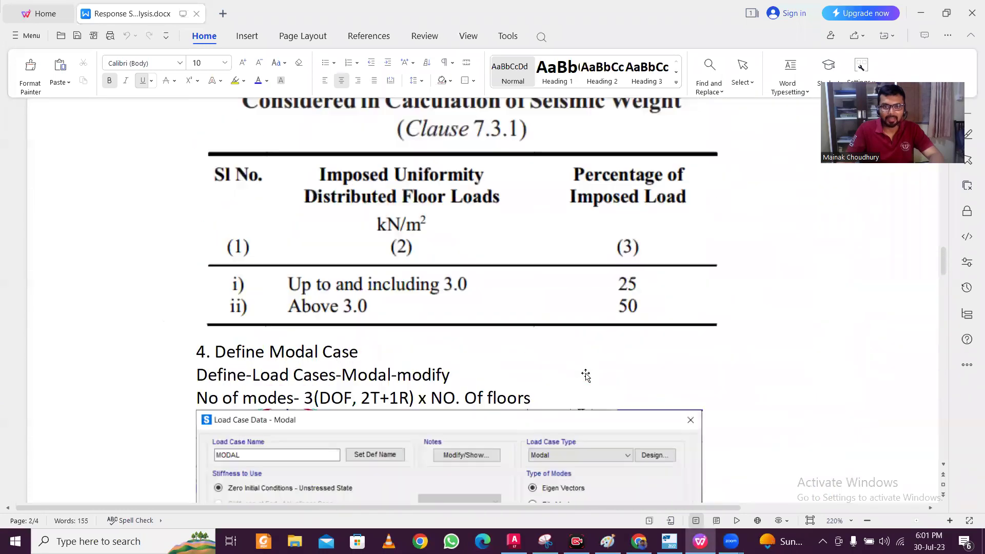
scroll(586, 375, up, 12)
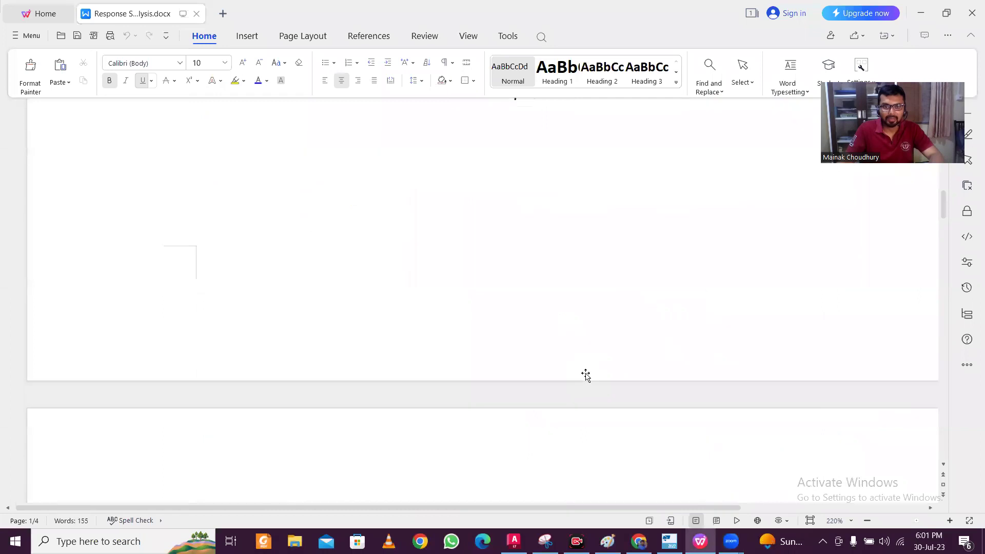
scroll(586, 375, up, 5)
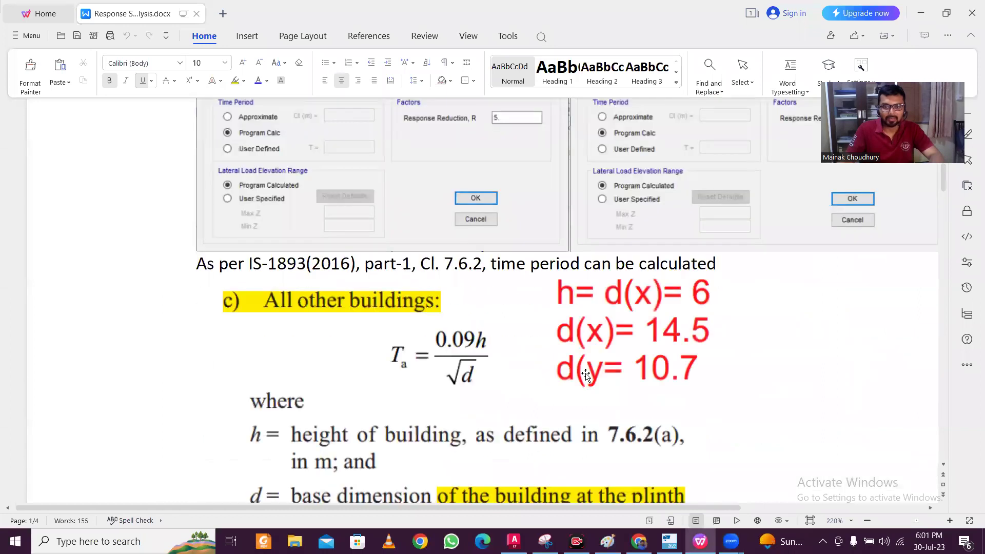
scroll(586, 375, down, 1)
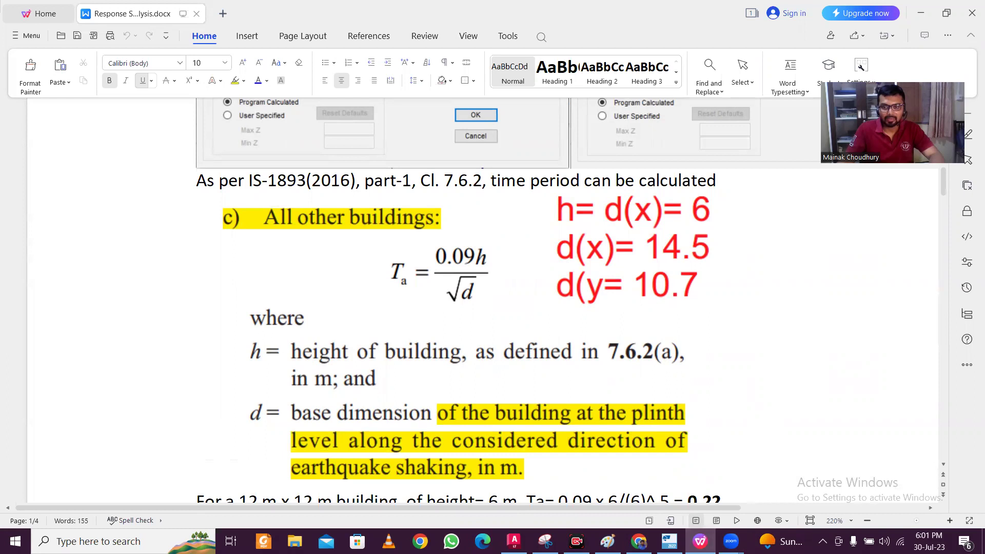
key(alt+Tab)
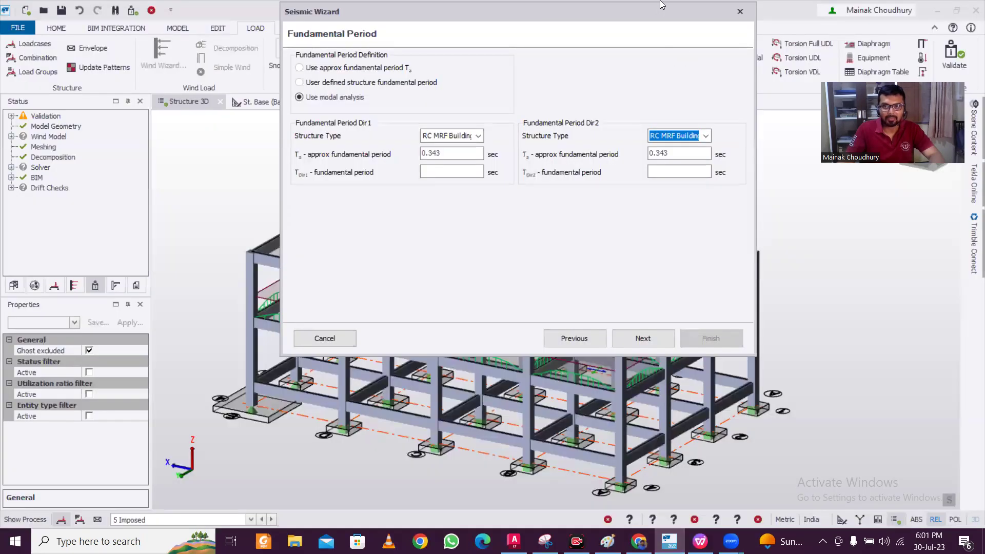
- Move the wizard aside to view the model, then cancel the Seismic Wizard
drag(656, 14, 706, 481)
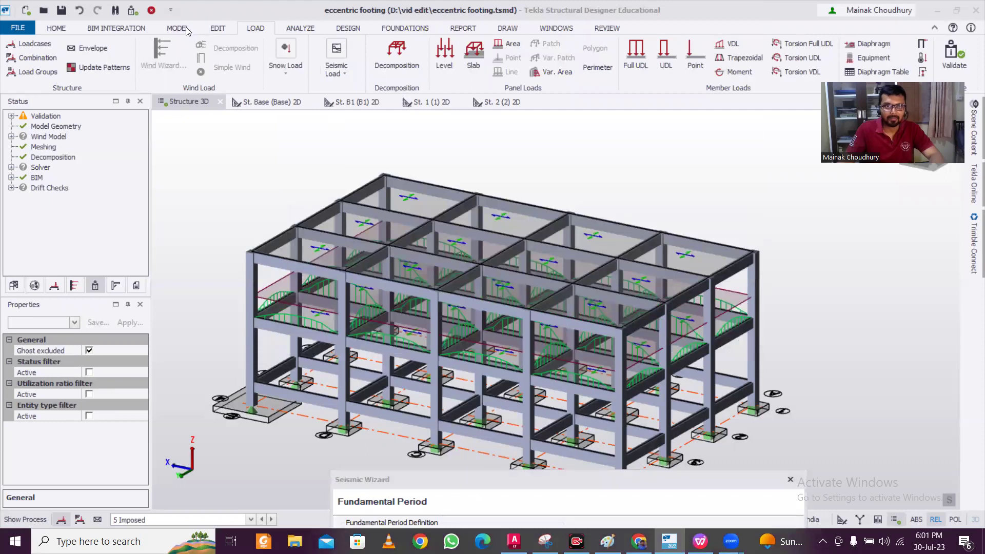
click(536, 511)
drag(573, 478, 529, 147)
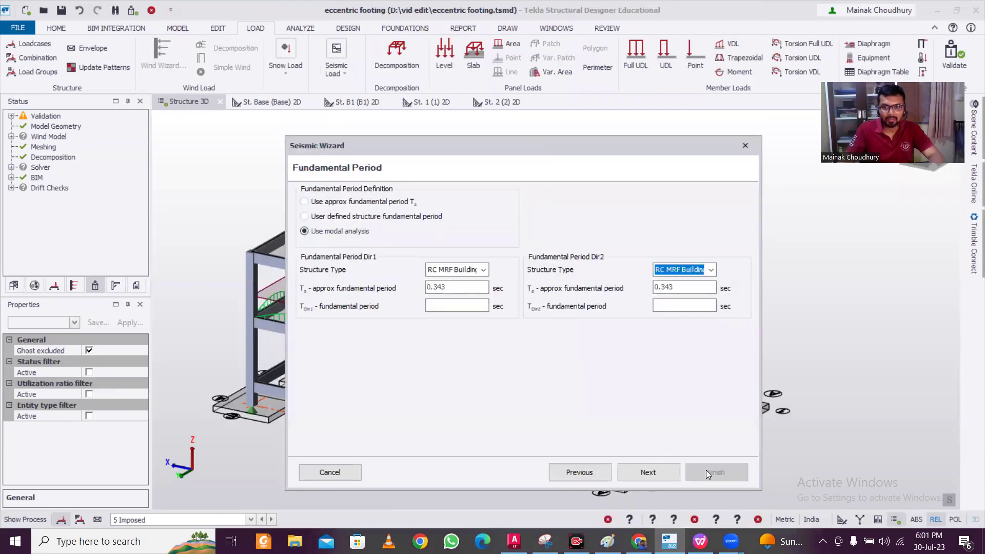
click(328, 475)
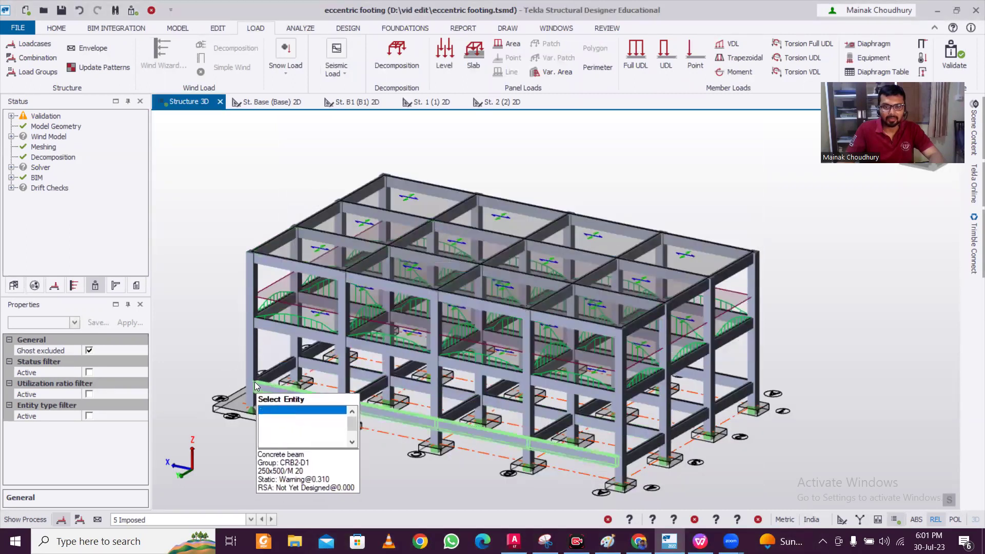
- Check the construction levels table, then display the St. Base (Base) 2D grid plan
click(181, 28)
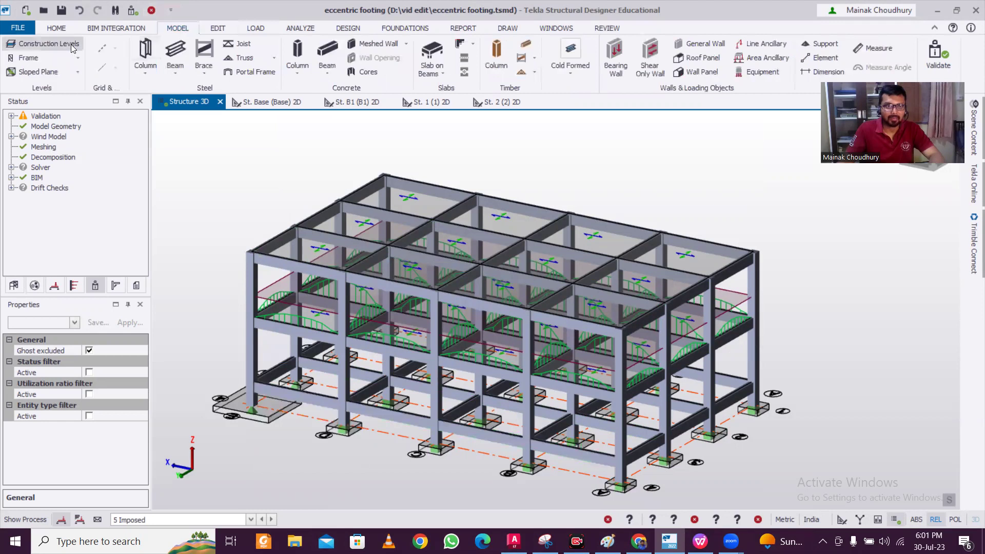
click(43, 43)
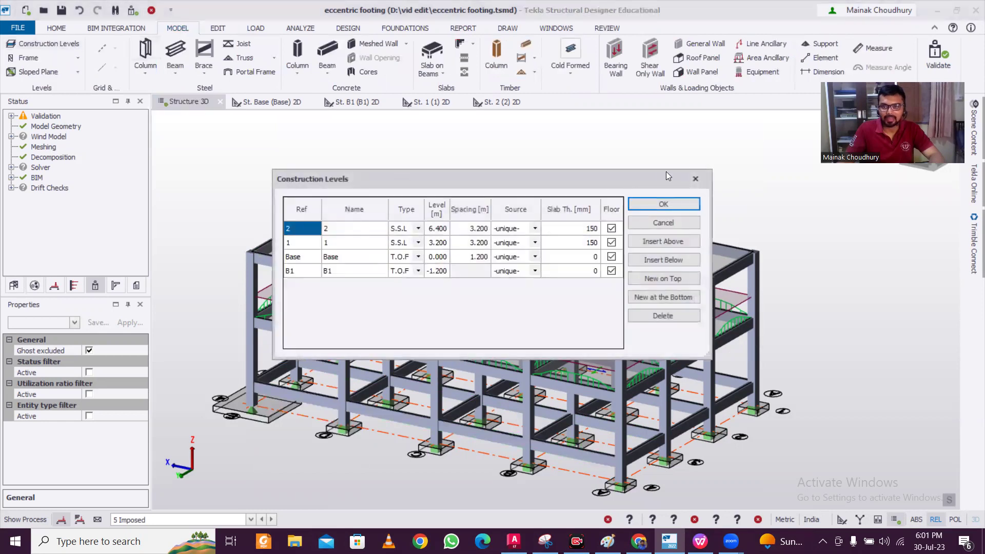
click(695, 179)
click(300, 101)
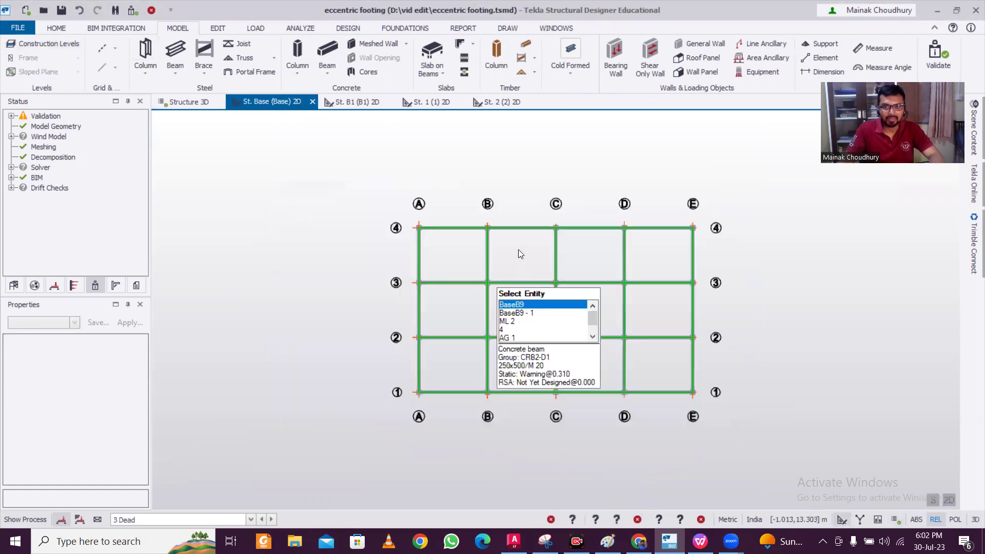
- Measure the base plan from grid A4 along grid A, giving 12 m
scroll(505, 219, up, 1)
middle_drag(539, 219, 448, 218)
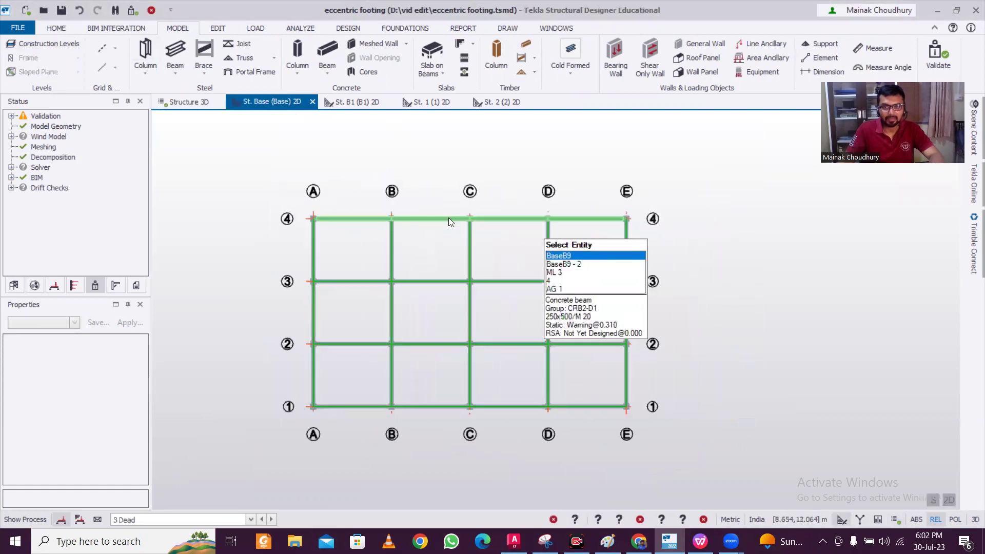
click(879, 48)
click(315, 221)
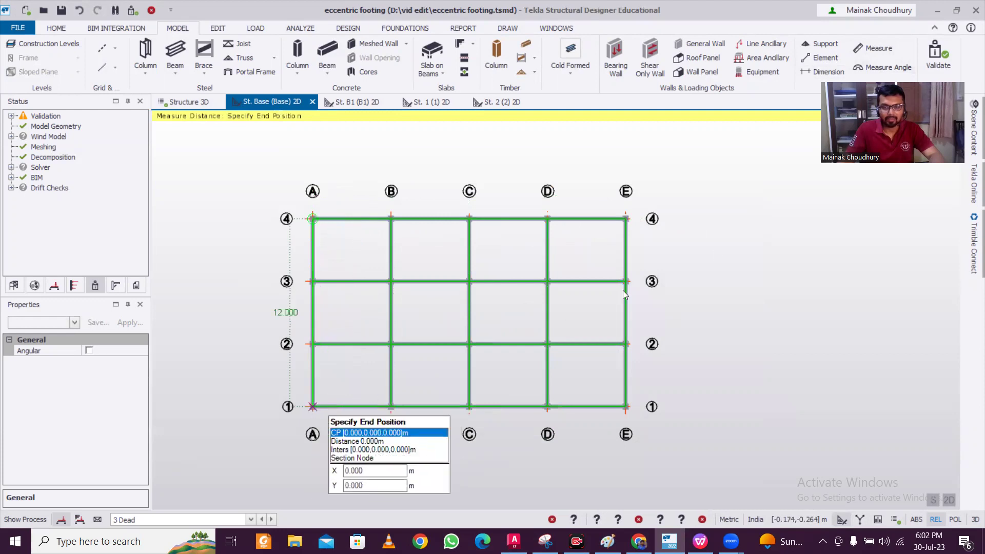
click(705, 268)
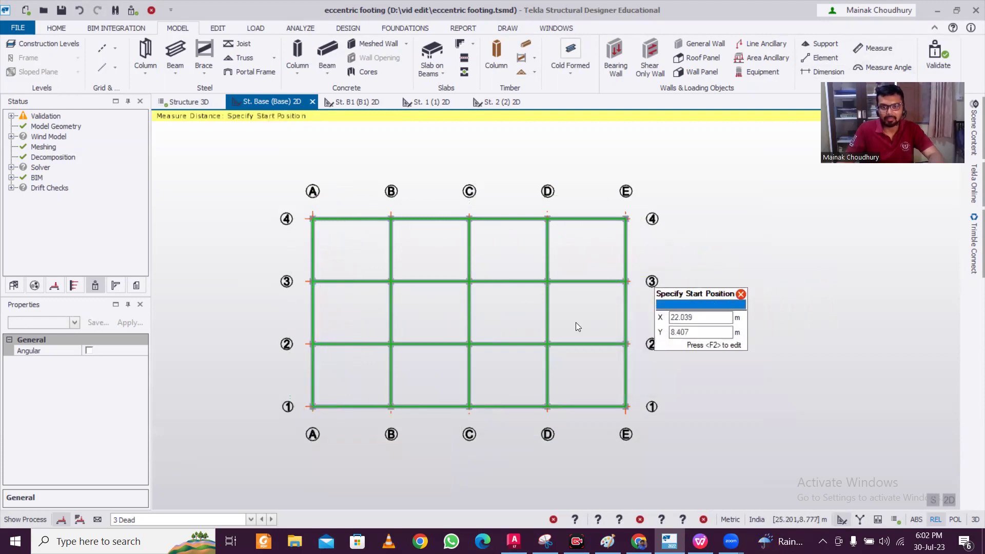
scroll(570, 331, down, 2)
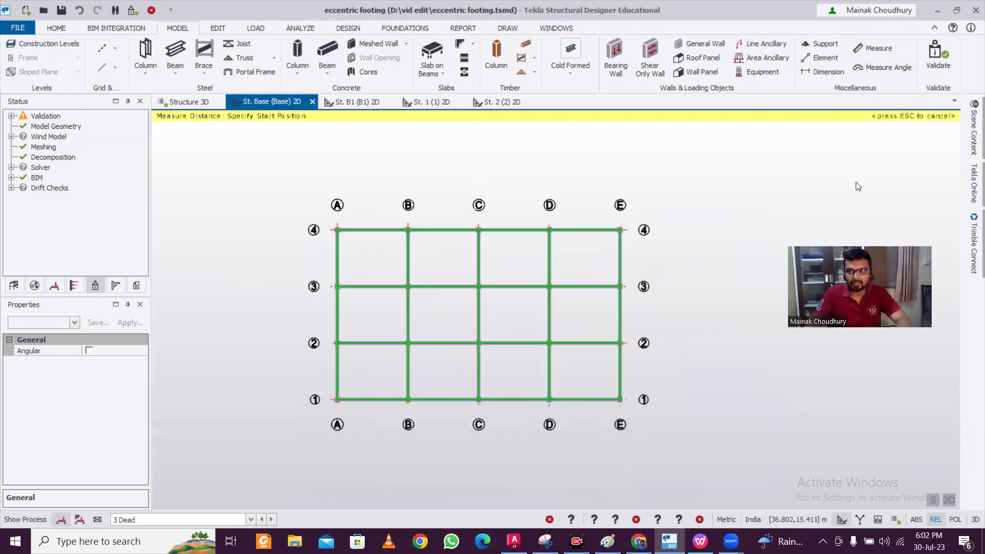
key(Escape)
click(188, 102)
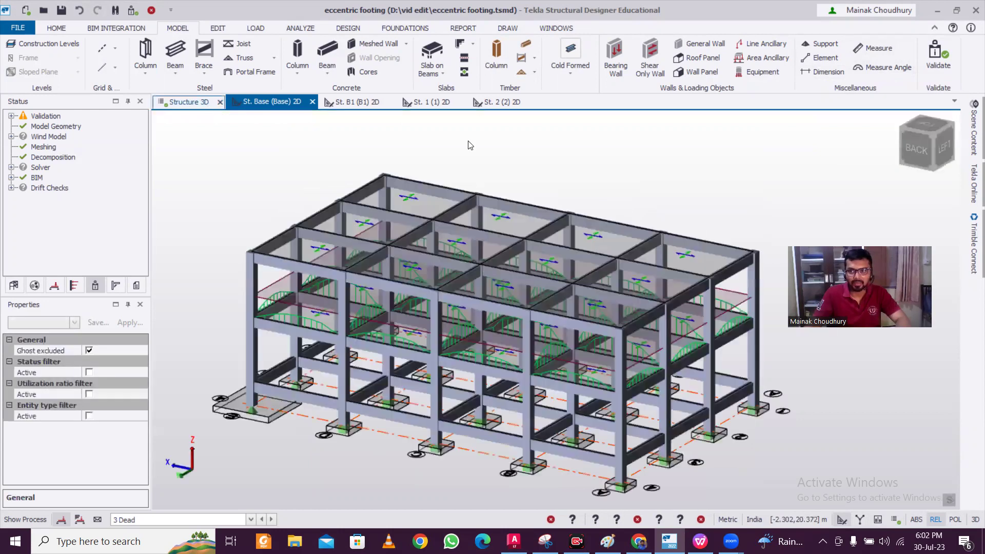
click(971, 146)
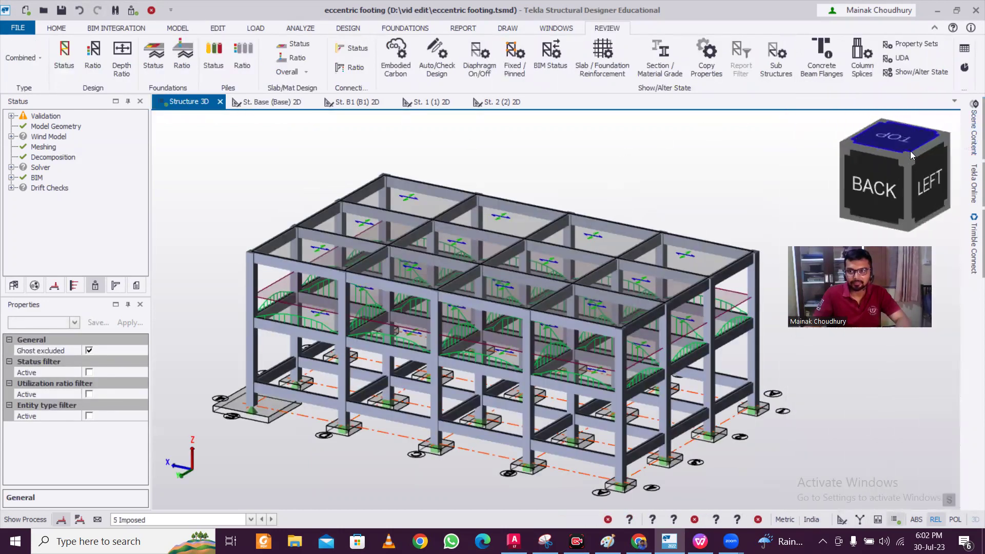
click(907, 160)
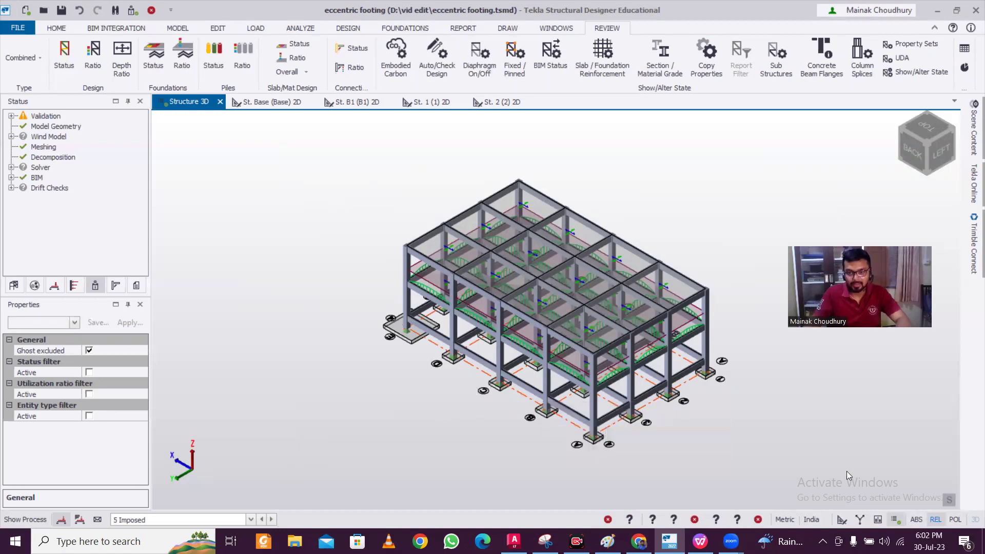
- Open Calculator from Windows search beside the time-period notes
click(700, 541)
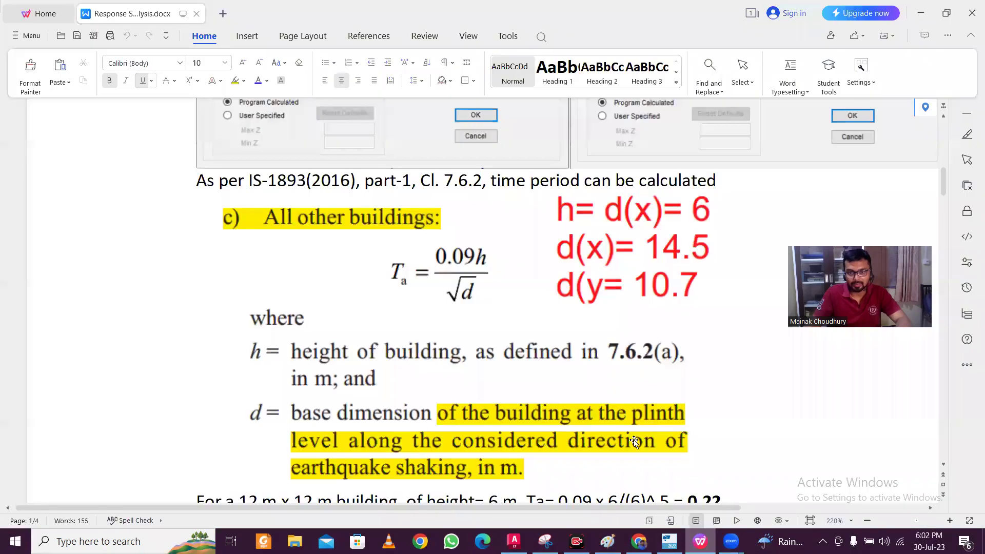
scroll(502, 313, up, 1)
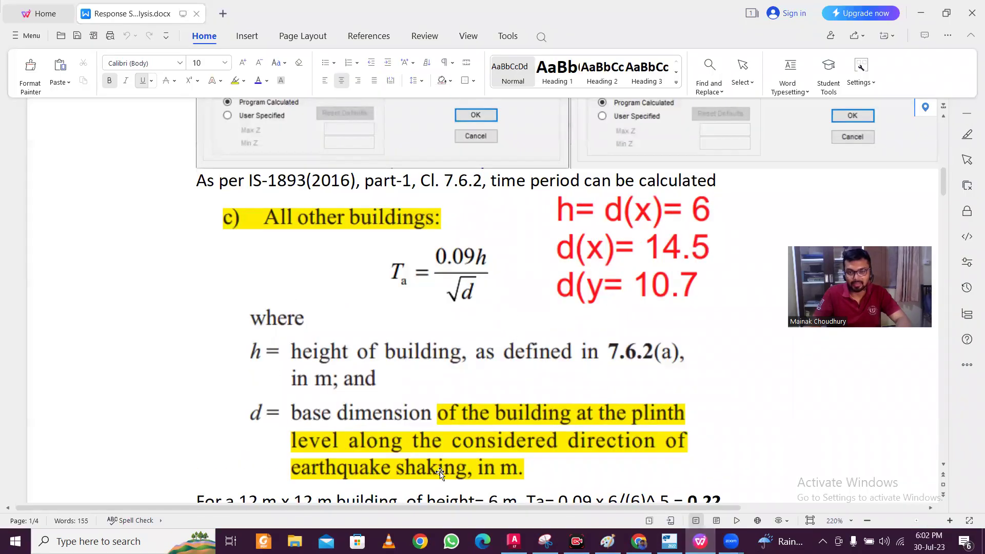
click(97, 541)
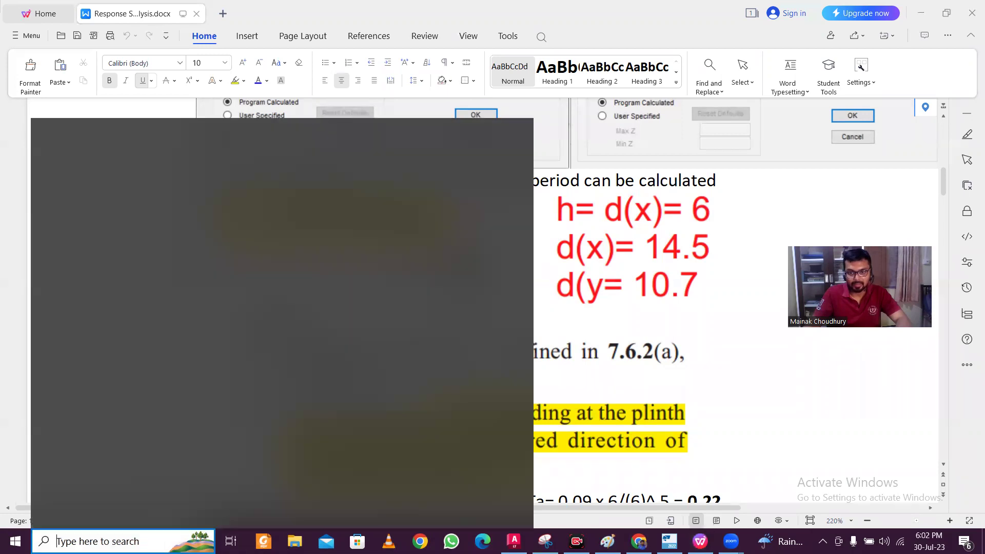
text(calculator)
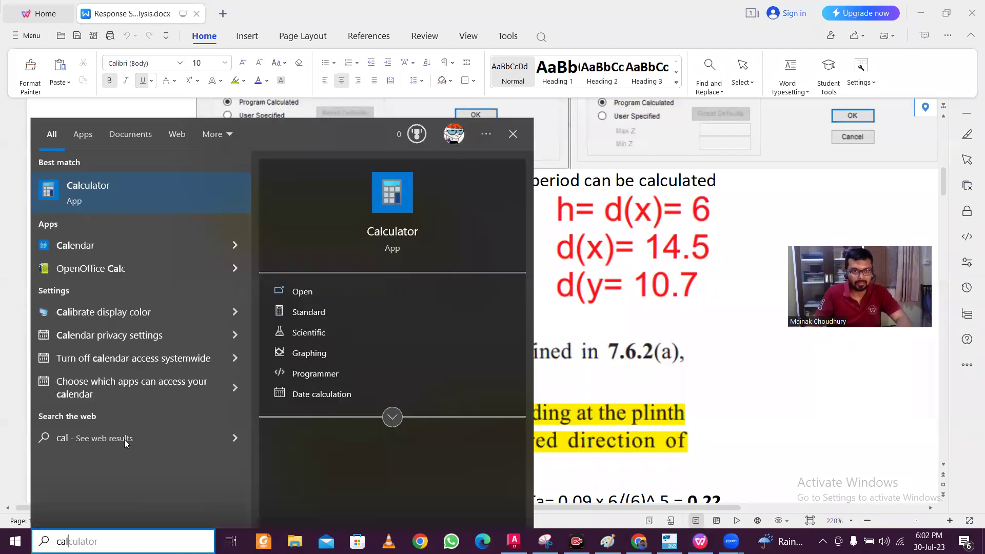
click(86, 189)
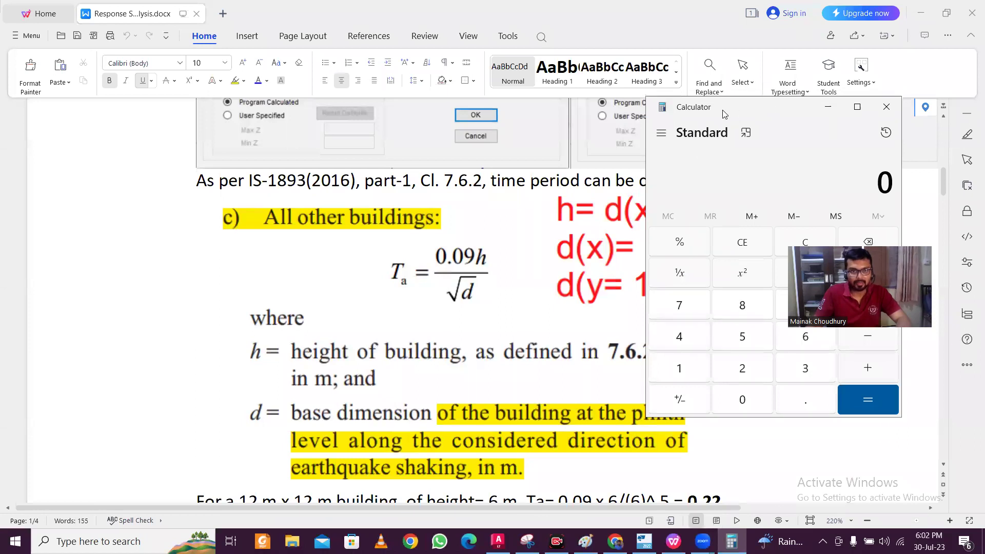
drag(724, 112, 150, 80)
- Compute 0.09 × 6.4 ÷ 4.47 ≈ 0.1289 for Ta, then minimise the calculator
text(.09)
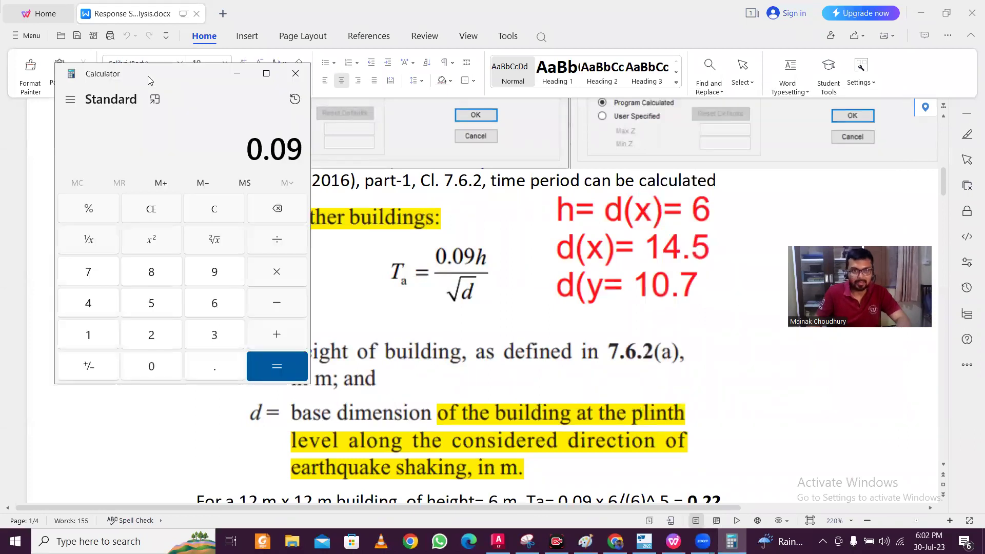
text(8)
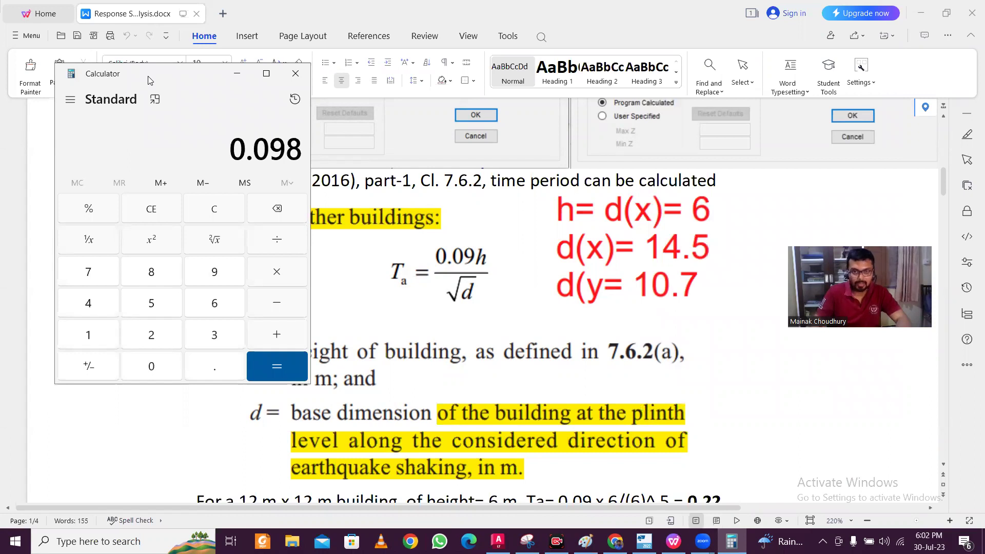
key(BackSpace)
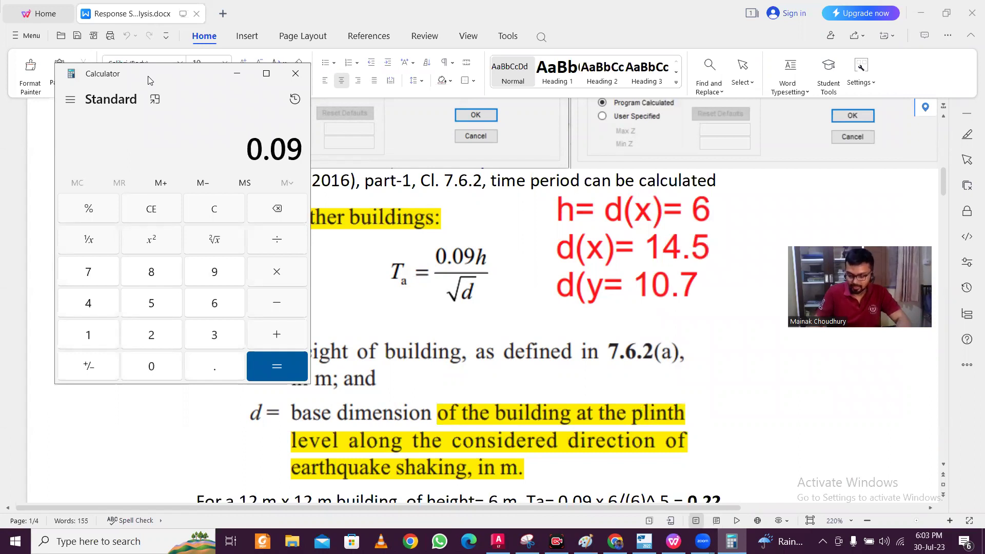
key(asterisk)
text(6.4)
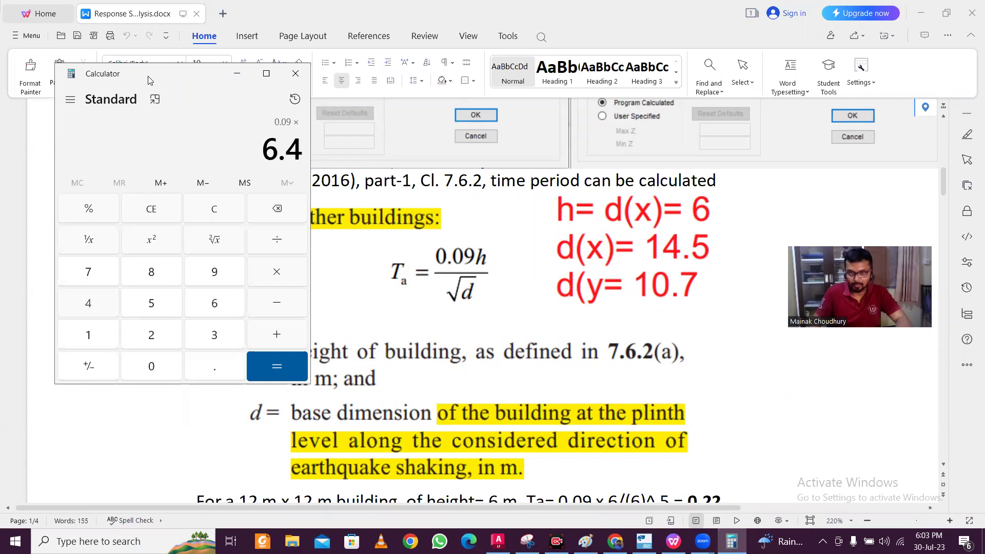
key(Return)
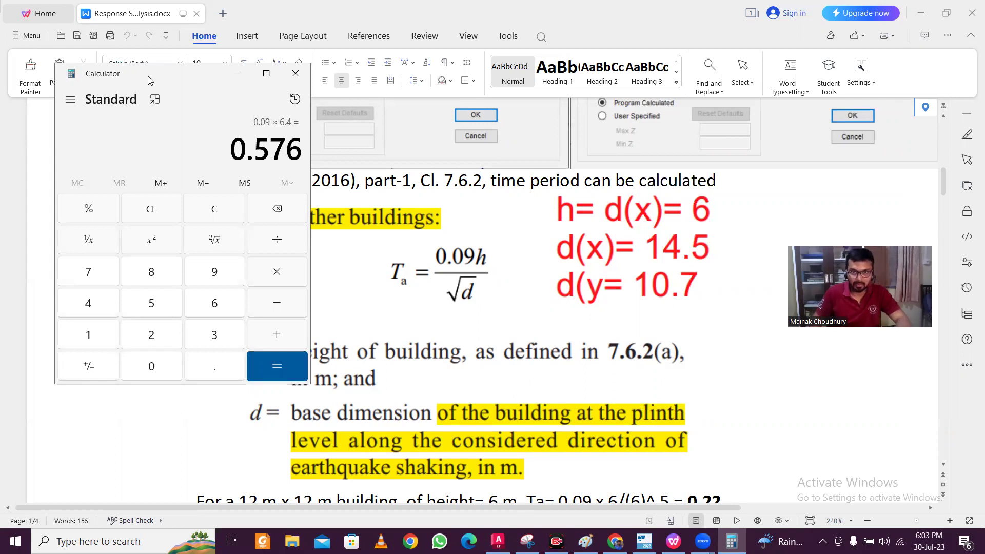
text(/4.47)
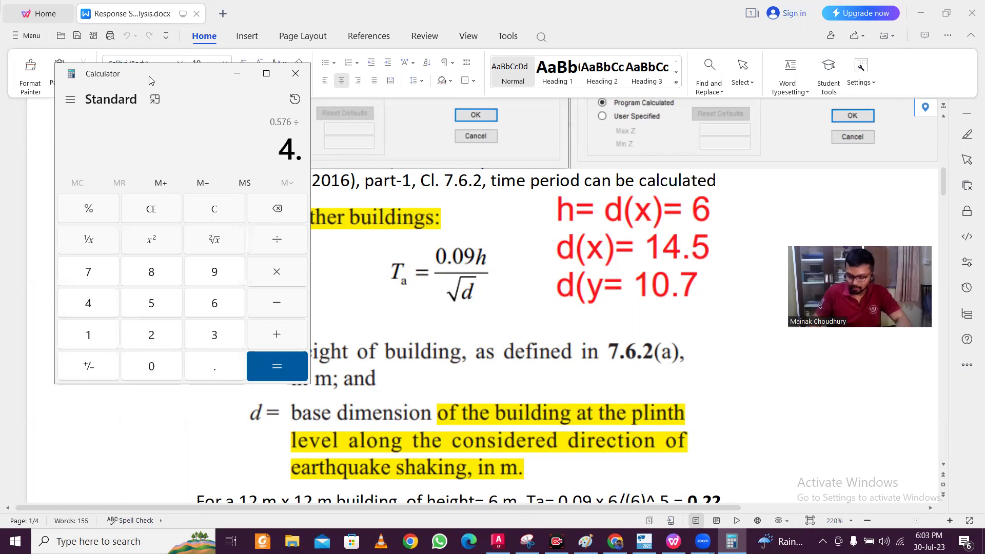
key(Return)
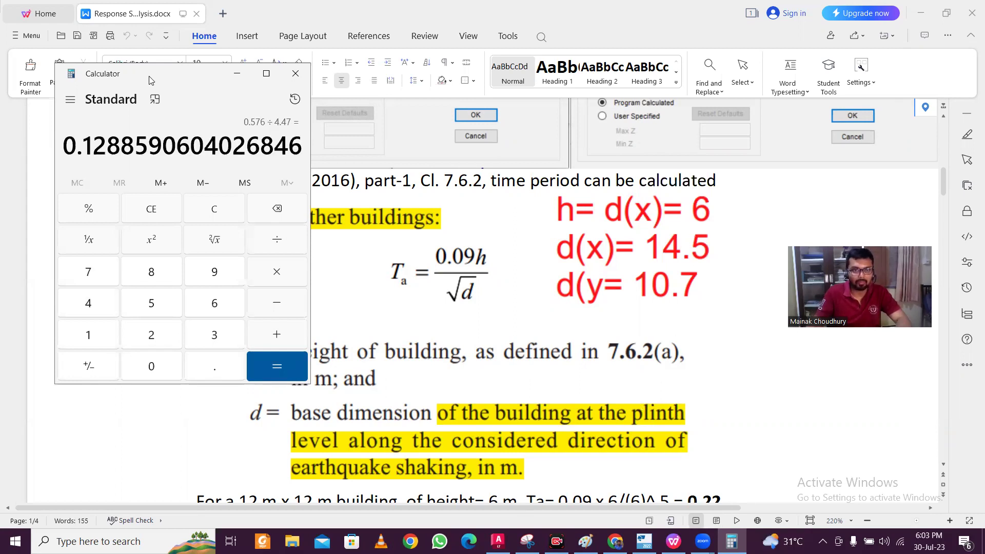
click(236, 73)
scroll(581, 318, down, 5)
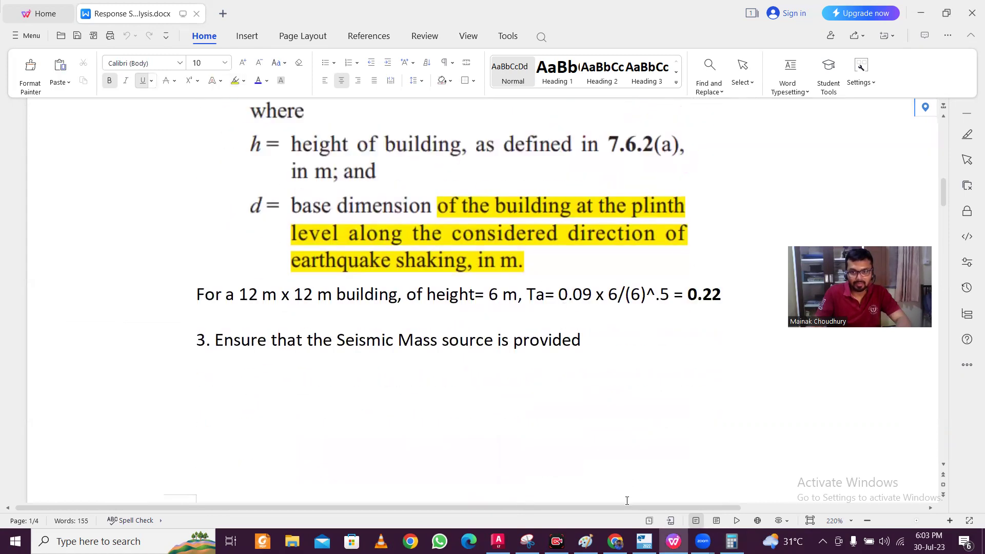
key(alt+Tab)
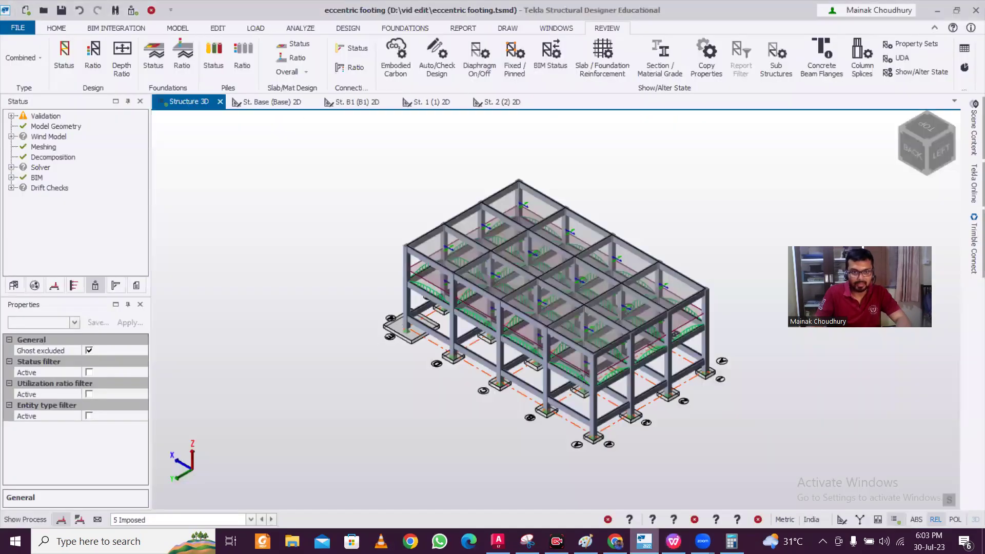
- Start an unnumbered line below the Seismic Mass item and recheck the calculator result
key(alt+Tab)
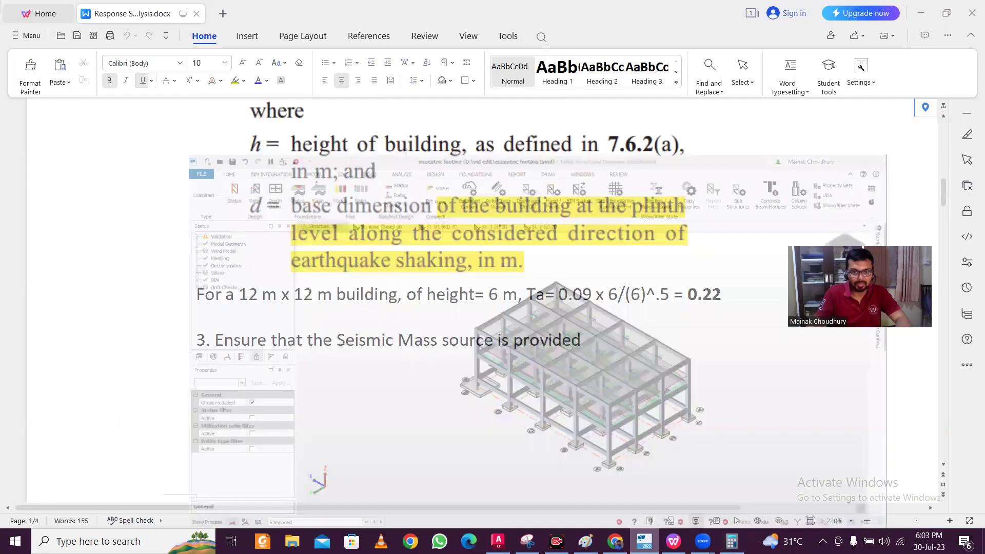
key(alt+Tab)
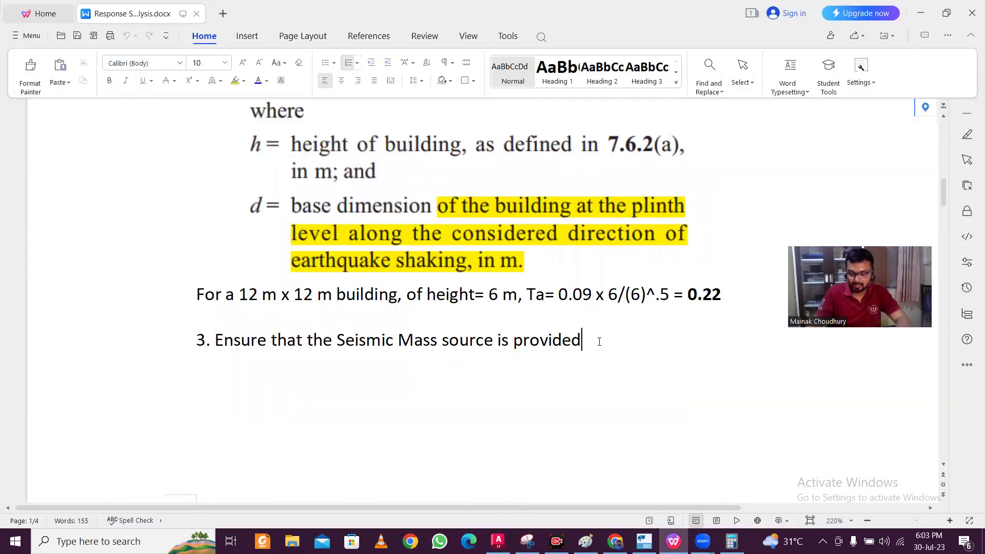
key(Return)
key(BackSpace)
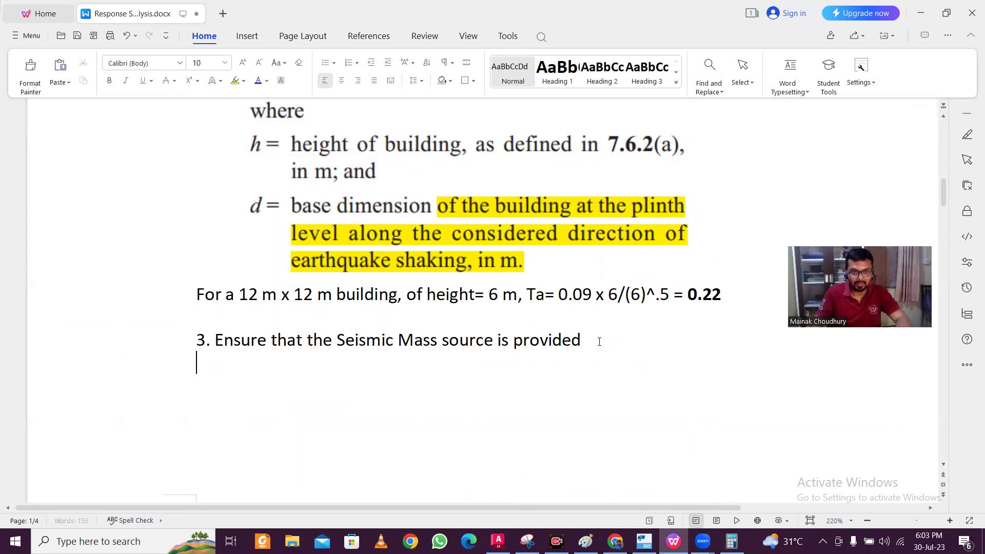
text(.)
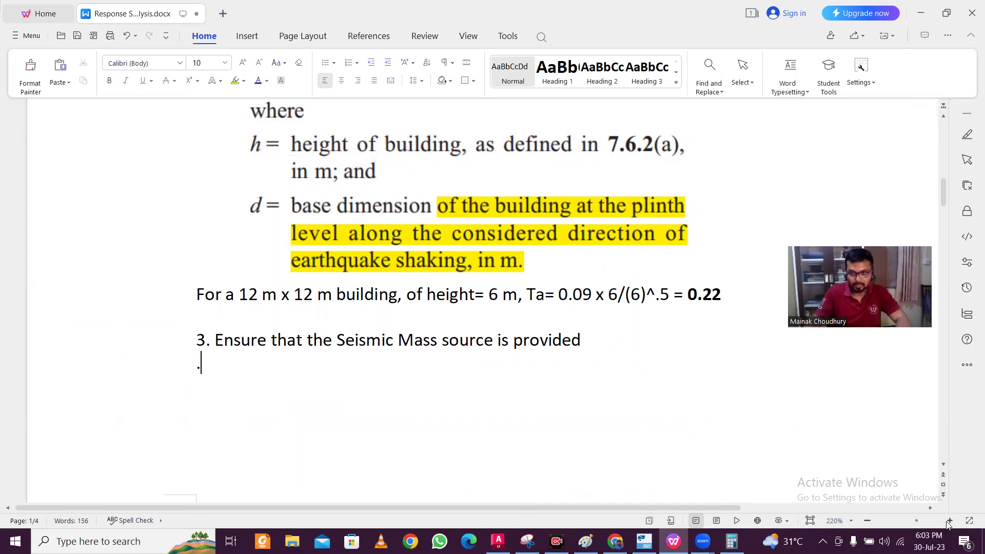
click(732, 542)
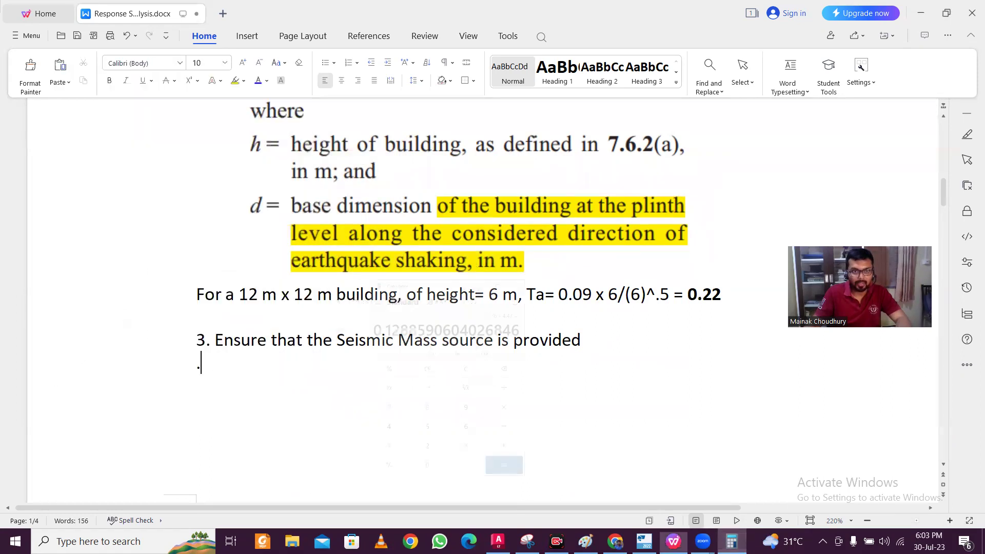
- Complete the line to read 'X- .13,' and restore the calculator
key(alt+Tab)
text(13)
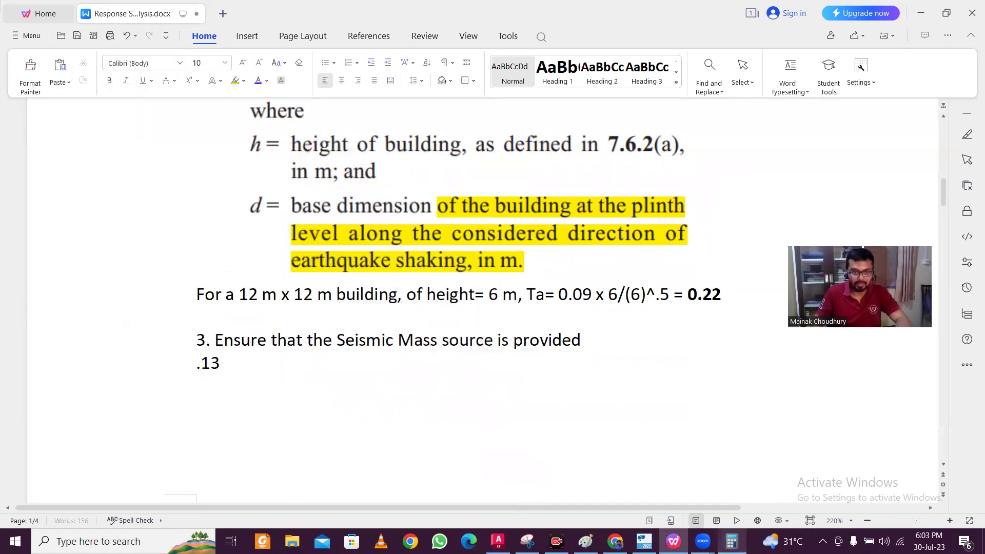
text(,)
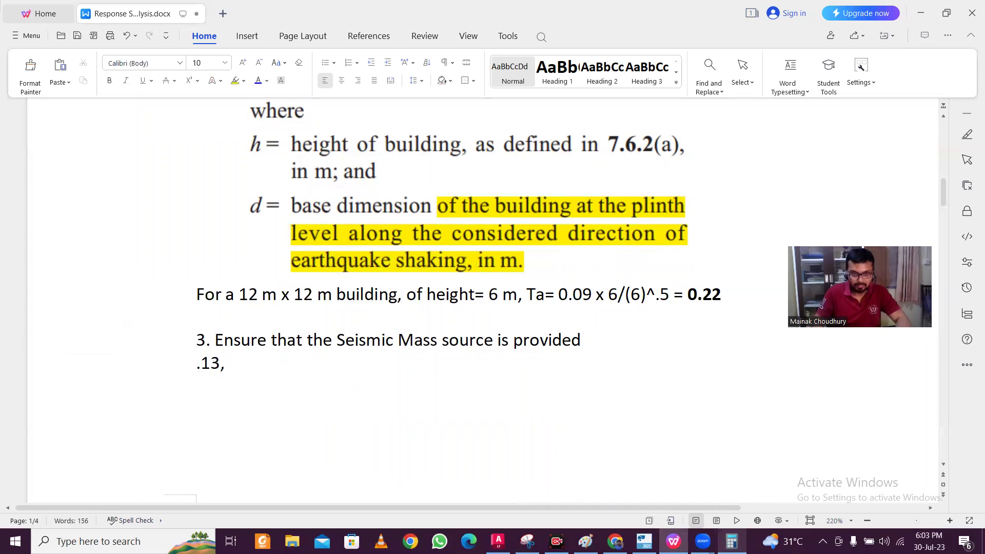
click(197, 363)
text(x-)
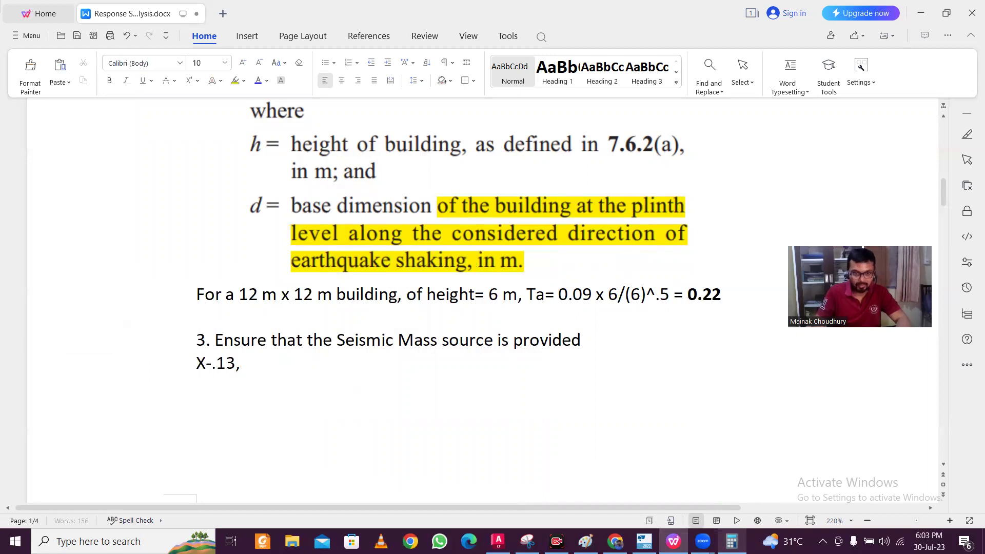
click(221, 362)
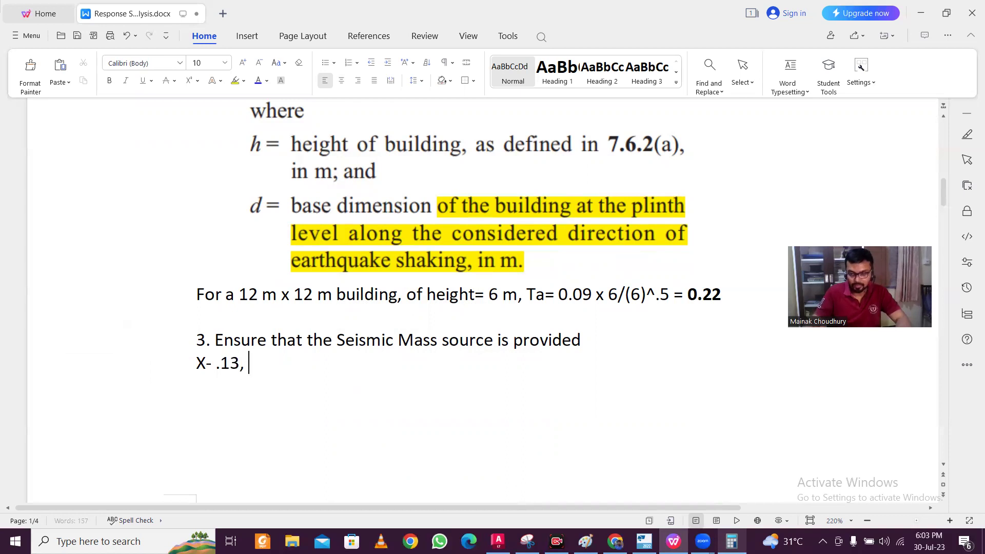
click(732, 541)
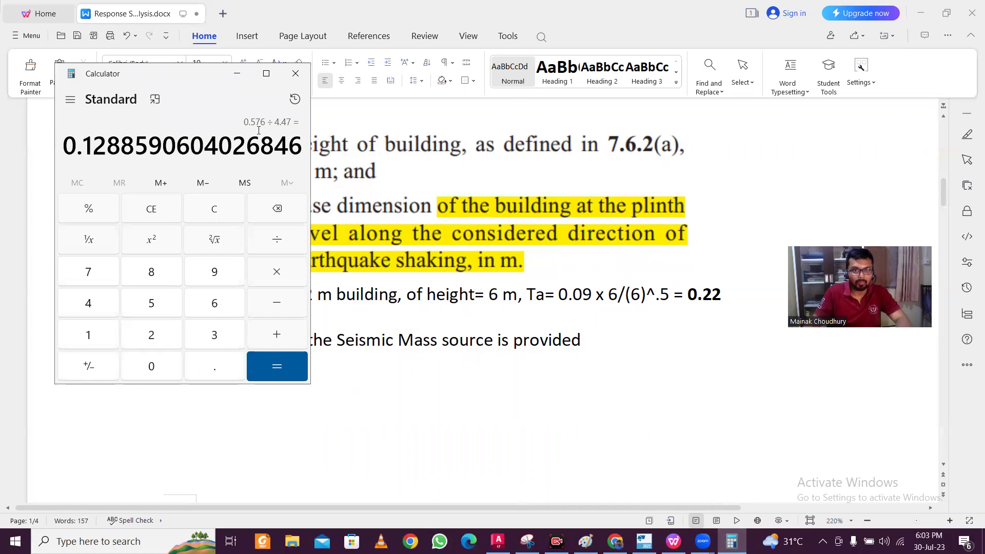
- In Calculator, recompute 0.09 × 6.4 = 0.576, then divide it by 3.46 to get 0.1665
click(523, 318)
scroll(523, 318, up, 3)
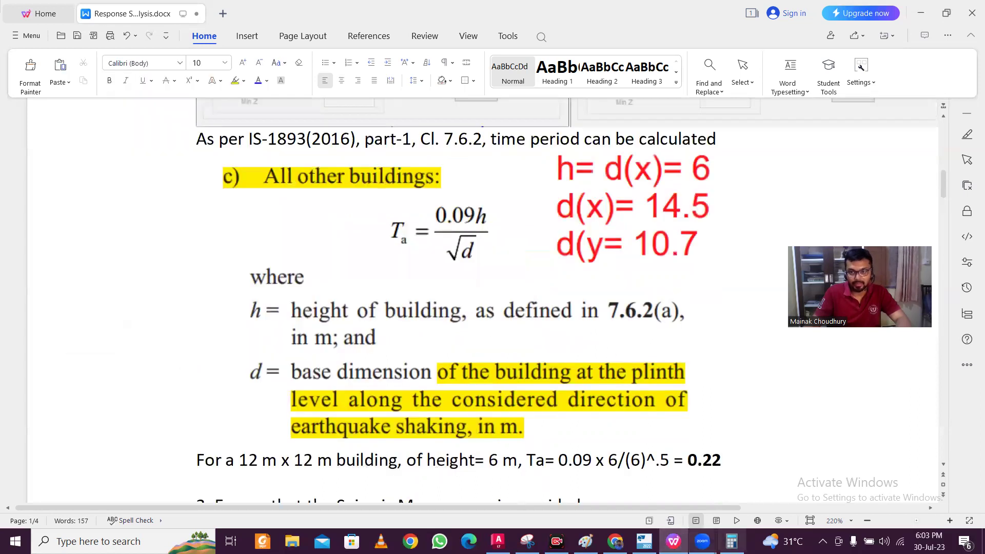
key(alt+Tab)
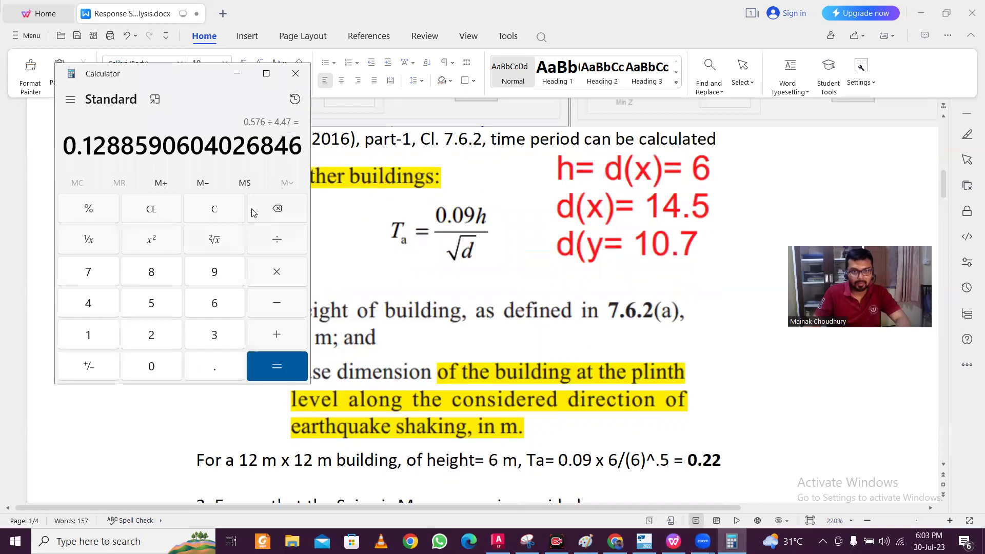
click(226, 215)
text(0.09)
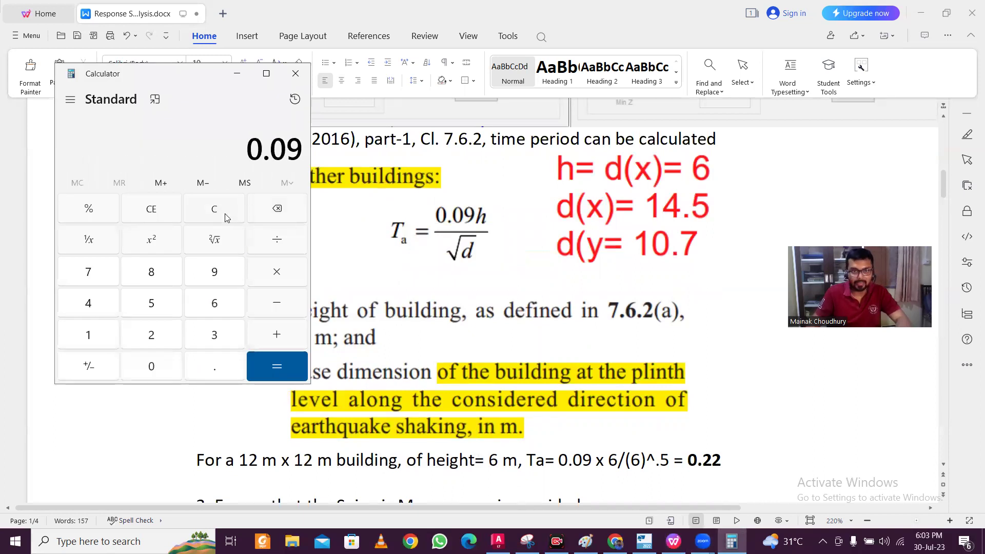
text(*)
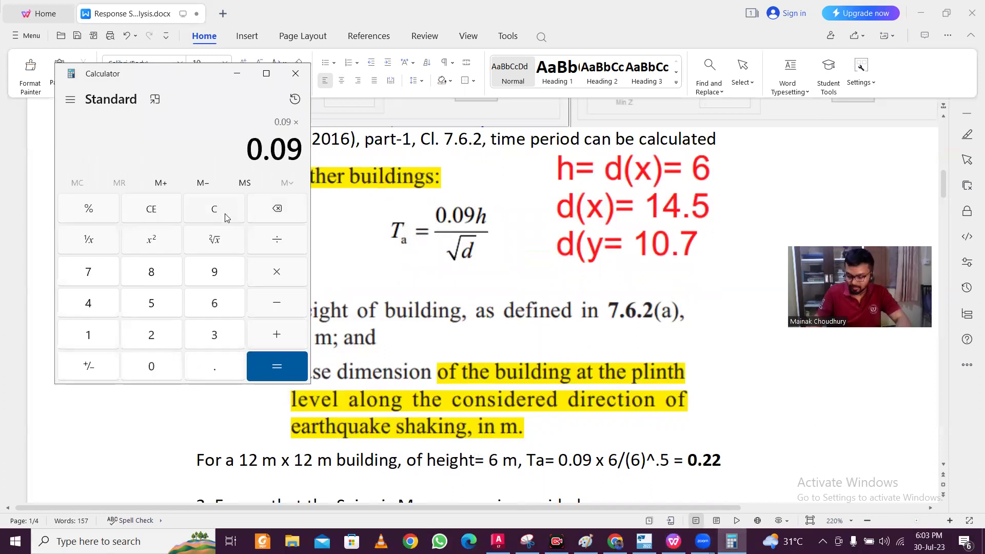
text(6.4)
key(Return)
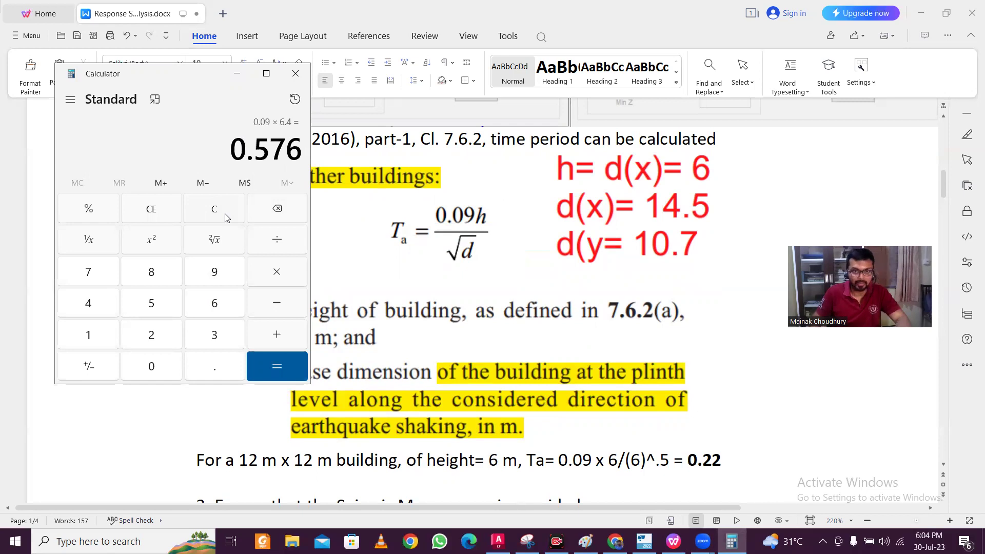
key(slash)
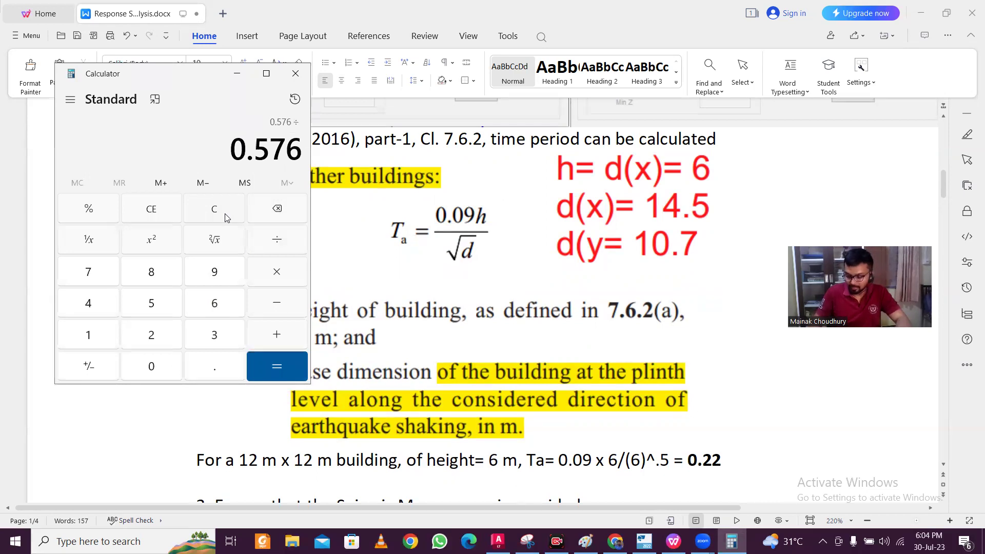
text(3.46)
key(Return)
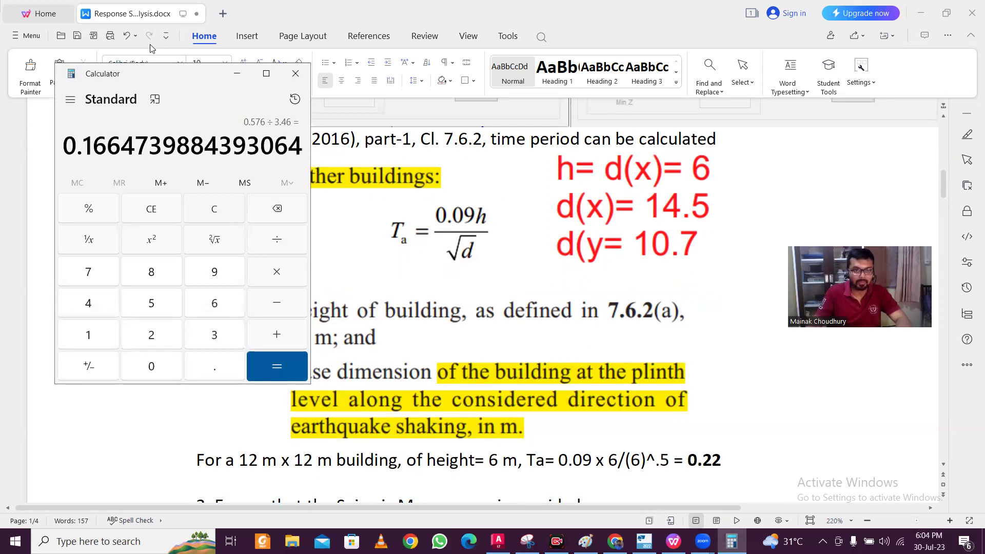
- Add 'y-0.17' after 'X- .13' on the WPS Writer report line
click(237, 73)
scroll(435, 335, down, 3)
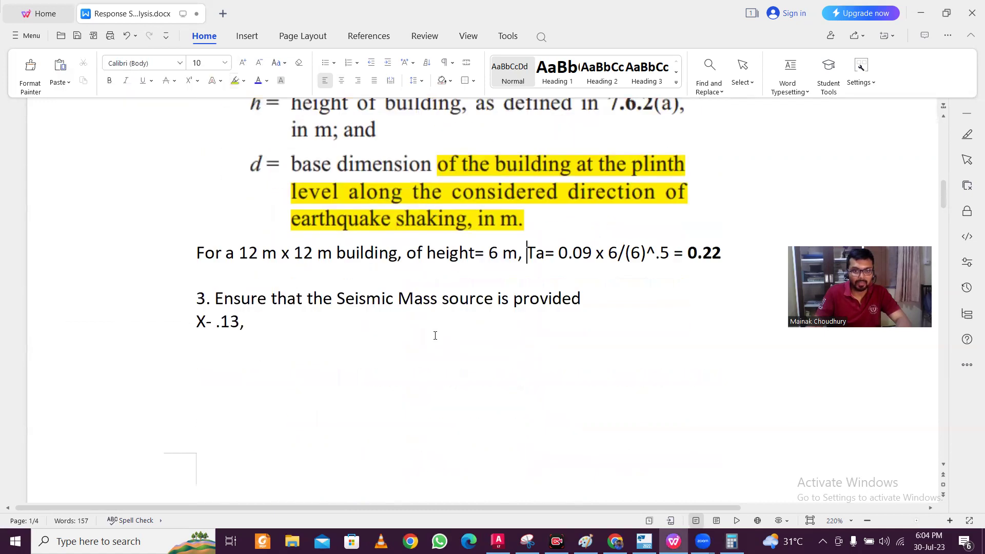
text(y-0.17)
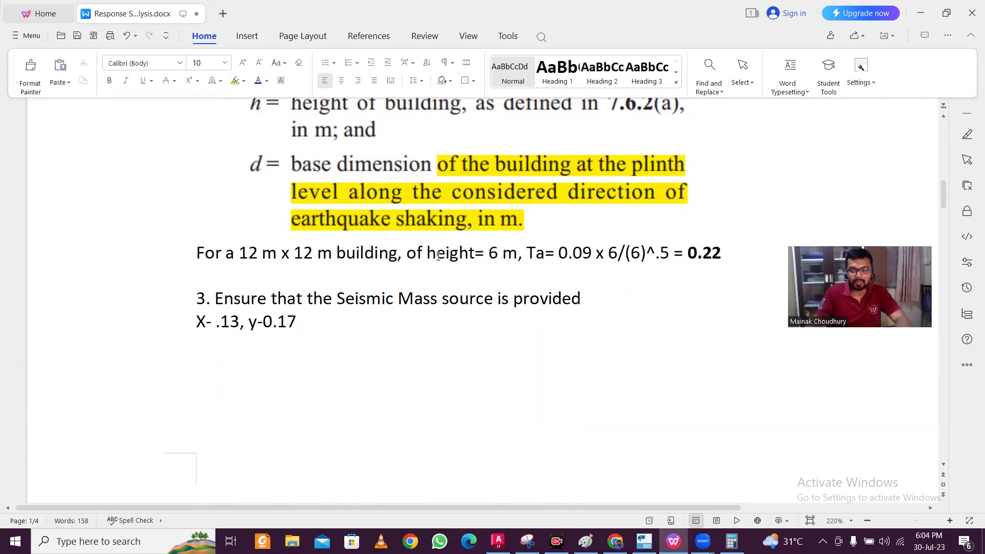
- Return to Tekla and launch the Seismic Wizard from LOAD > Seismic Load
click(920, 13)
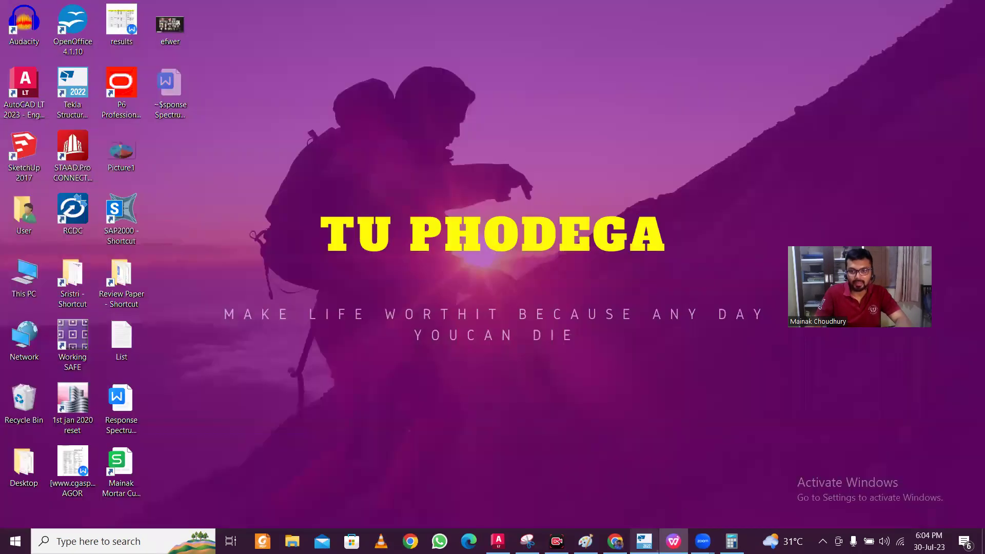
key(alt+Tab)
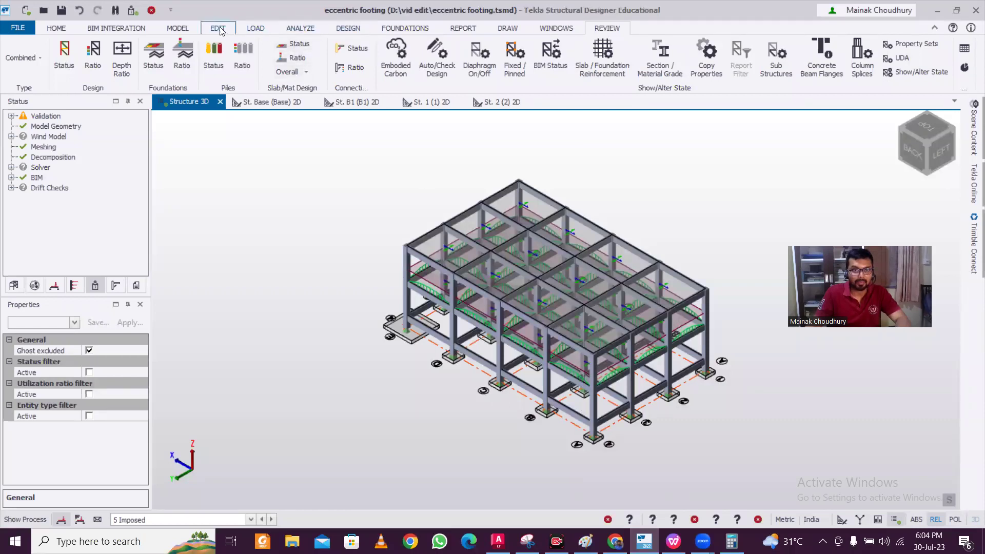
click(255, 28)
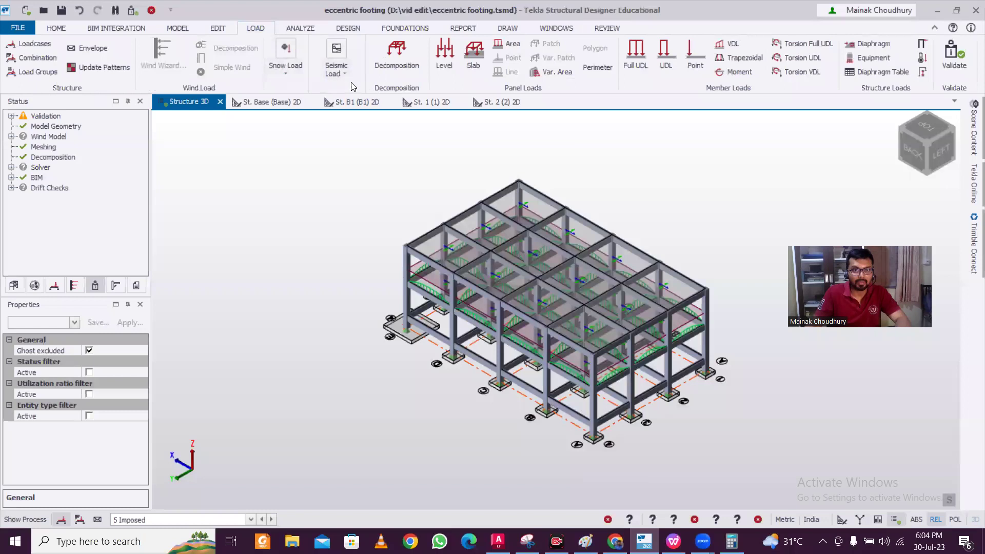
click(336, 65)
click(326, 117)
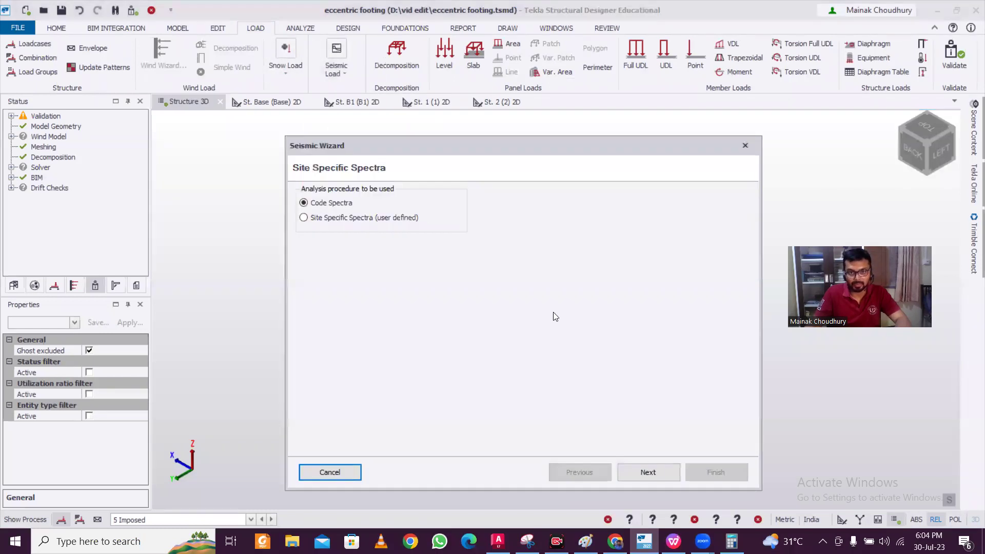
- Set the importance factor to 1.0 and ignore seismic at St. B1 and below
click(647, 471)
click(648, 472)
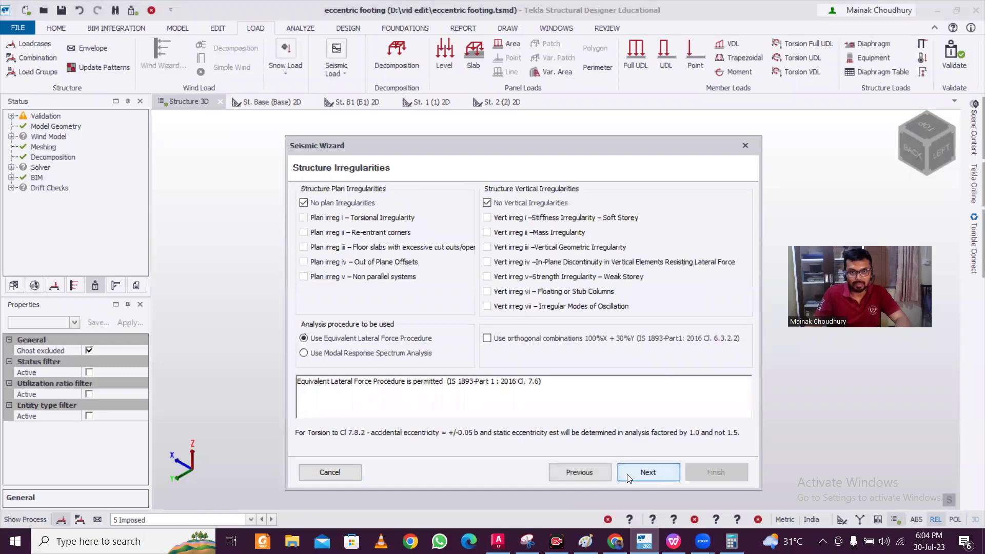
click(599, 472)
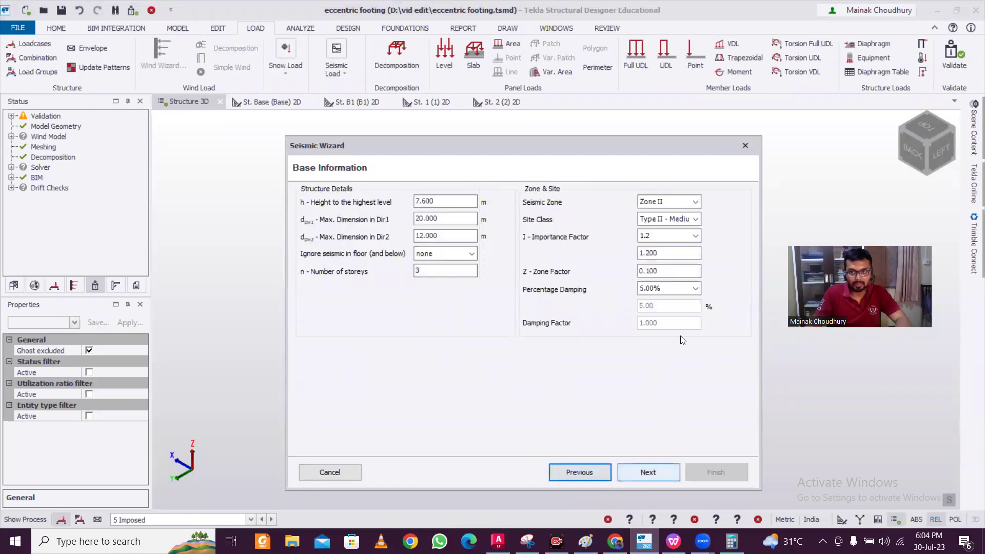
click(682, 236)
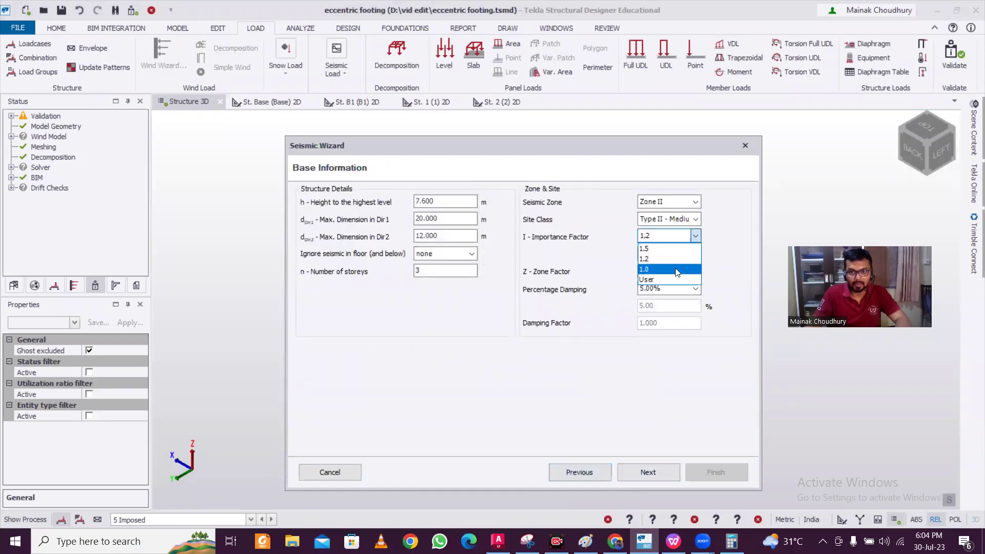
click(662, 248)
click(465, 253)
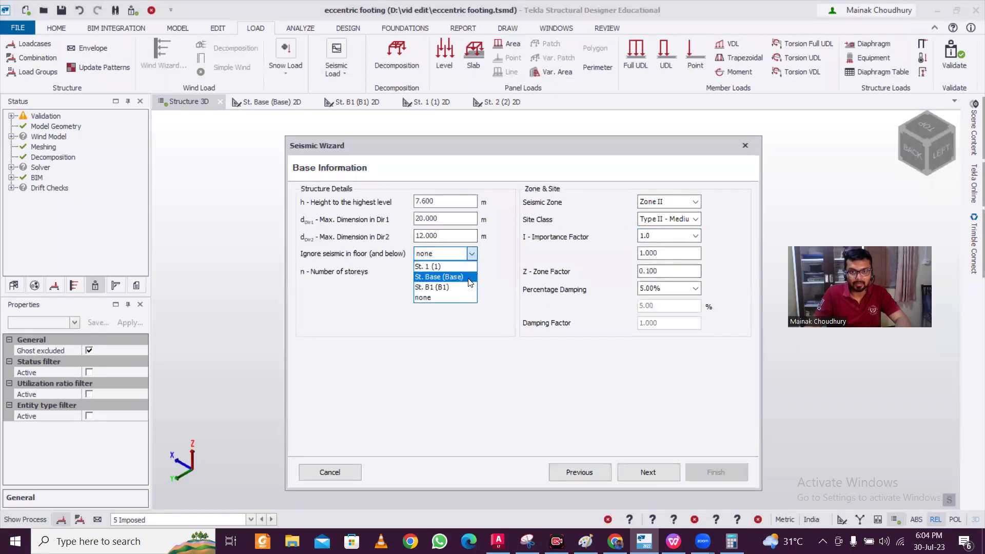
click(468, 288)
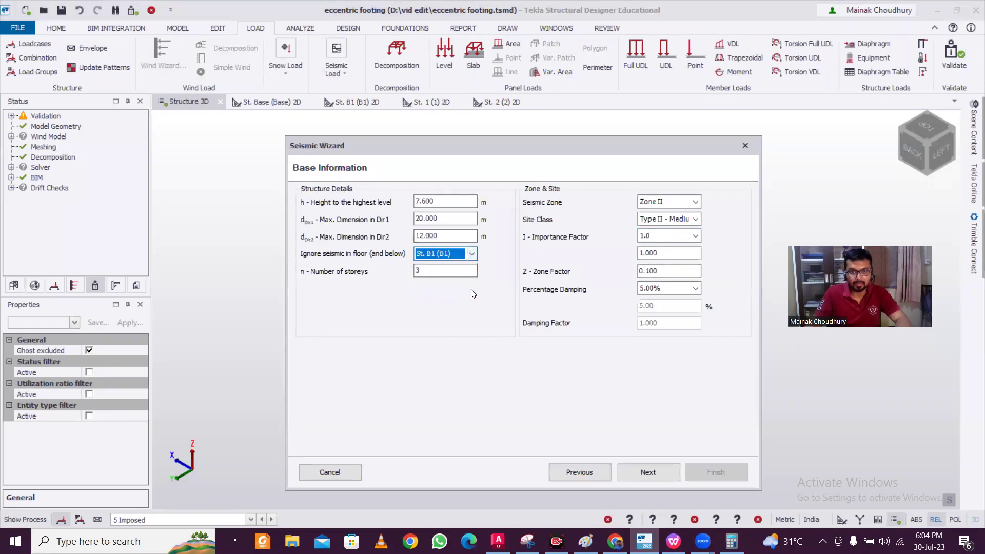
- On the Fundamental Period page, set both directions' structure type to RC MRF Building
click(640, 480)
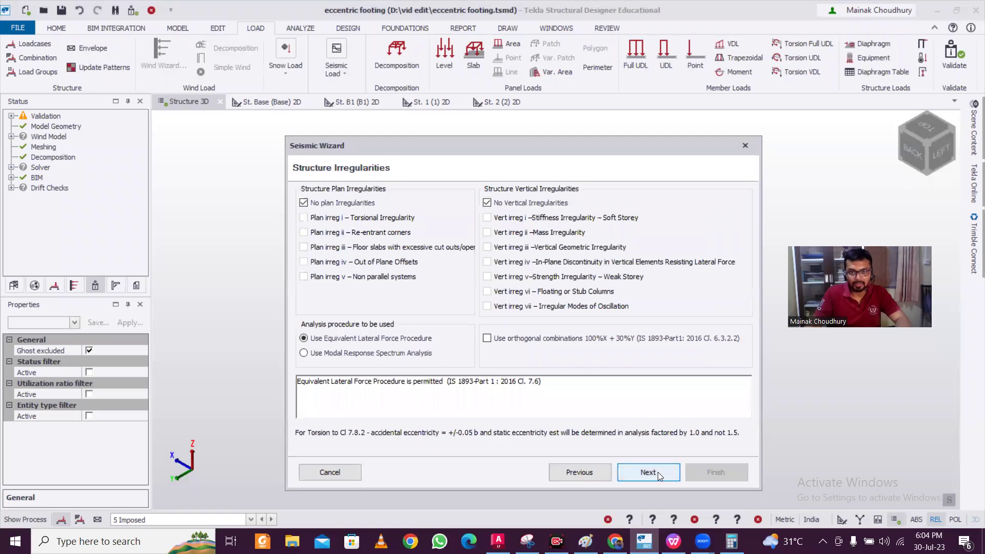
click(643, 469)
click(456, 269)
click(462, 281)
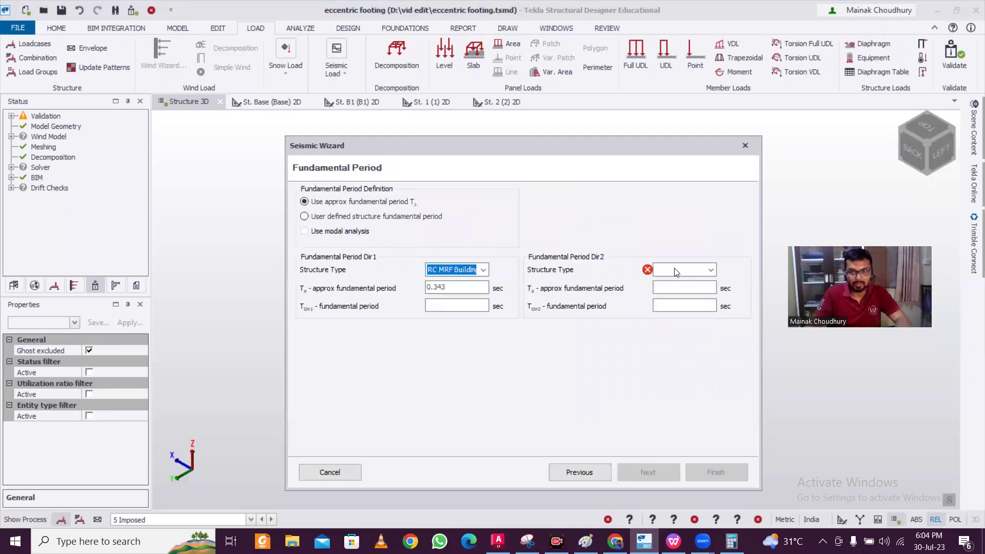
click(677, 271)
click(667, 281)
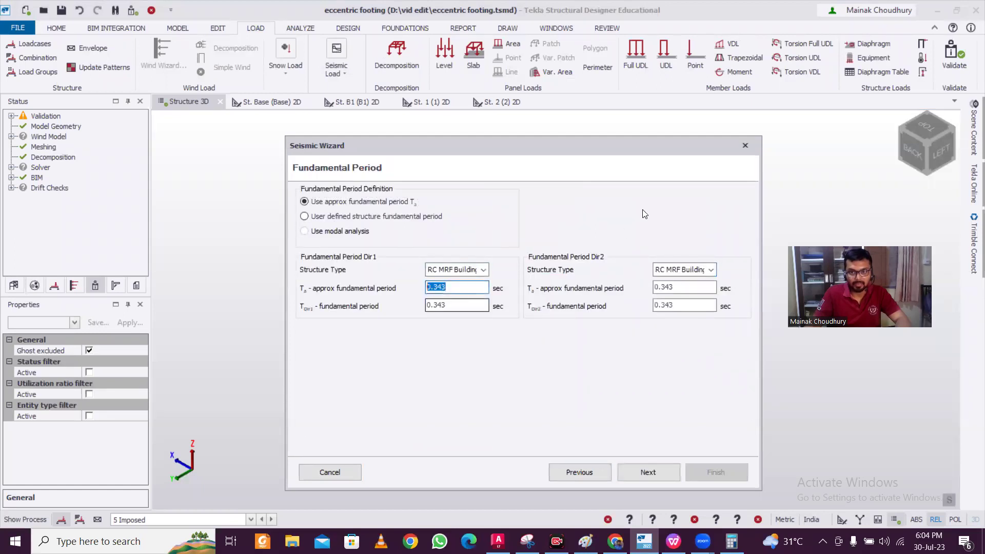
- Move the wizard aside and compare its values against the WPS report document
drag(619, 146, 598, 103)
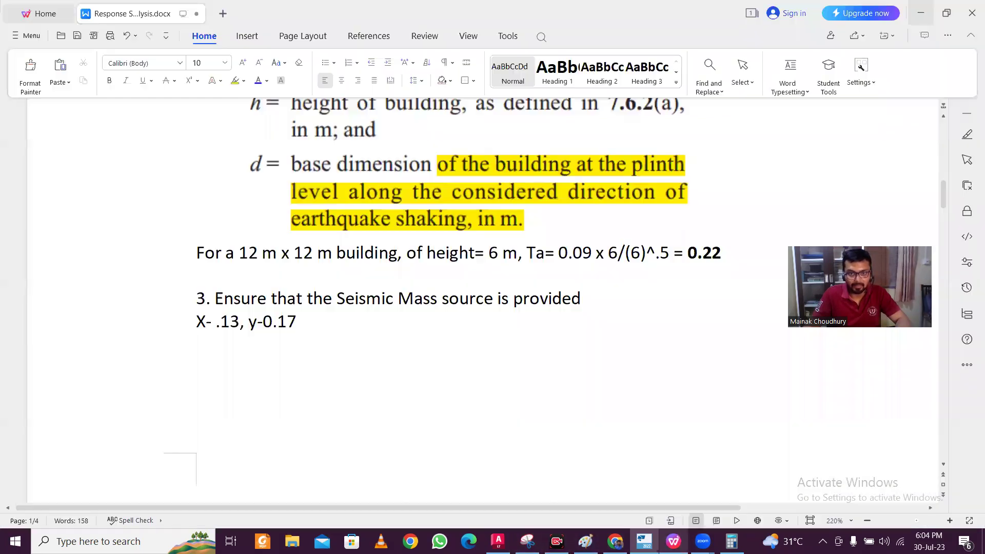
click(673, 541)
click(644, 541)
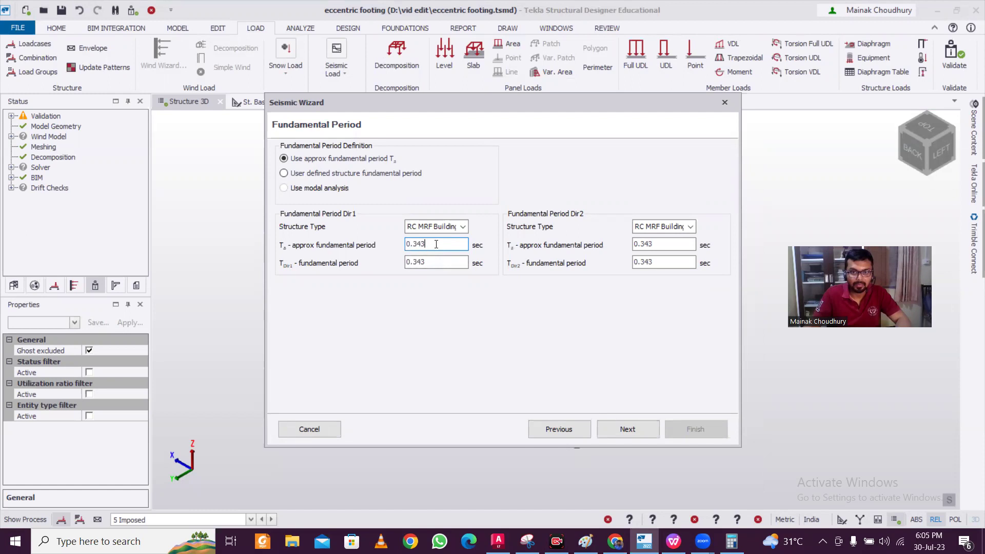
click(673, 541)
scroll(674, 494, up, 5)
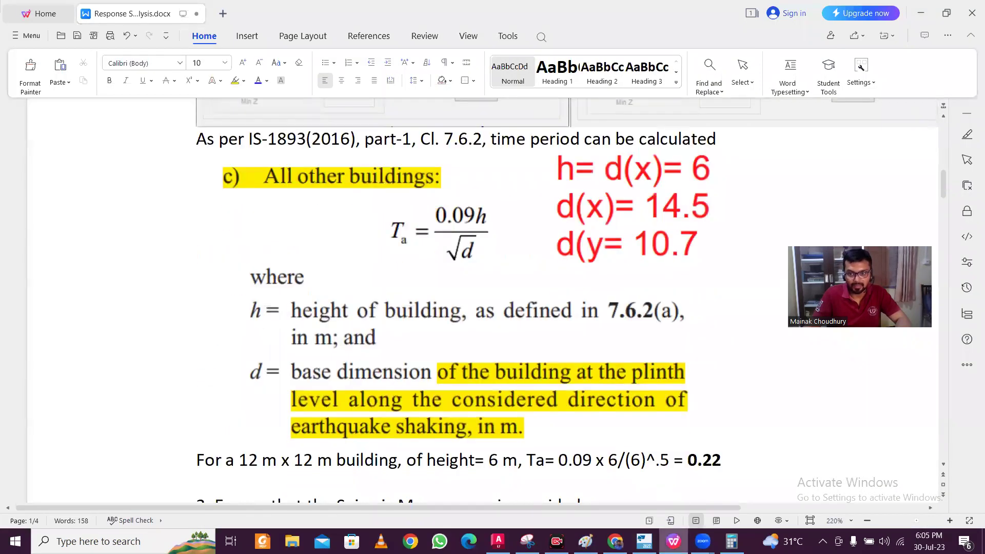
click(644, 541)
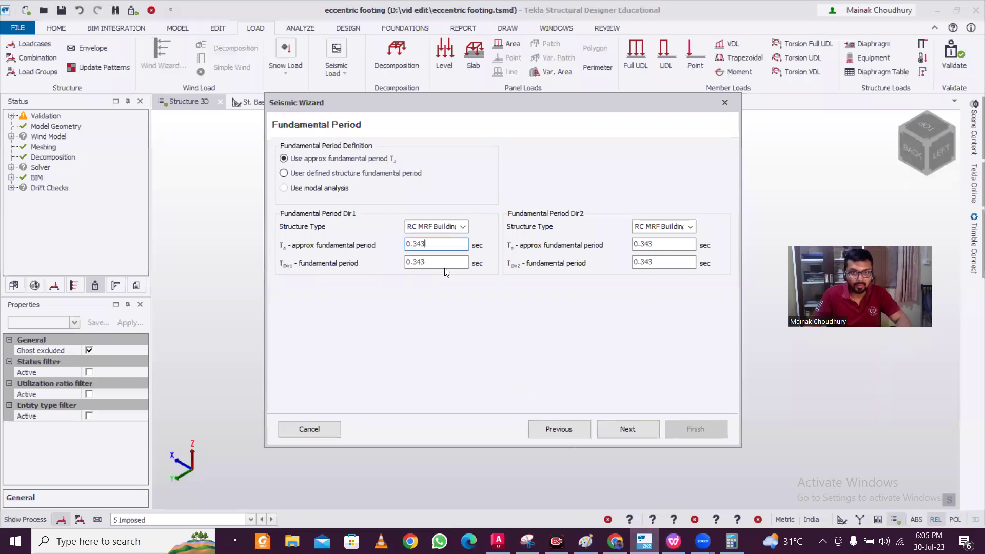
- Try a user-defined period, then keep the approximate Ta of 0.343 s
drag(436, 245, 351, 235)
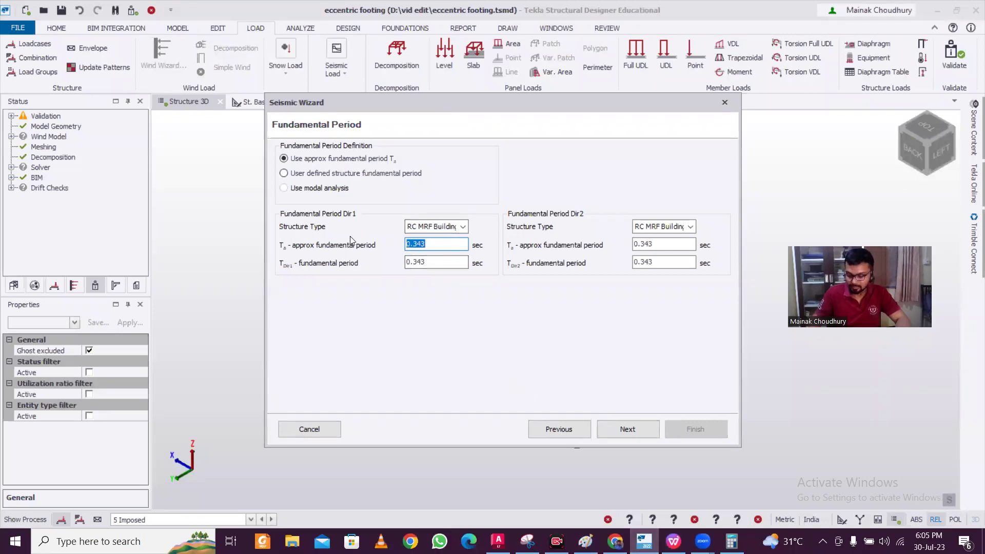
drag(438, 262, 358, 256)
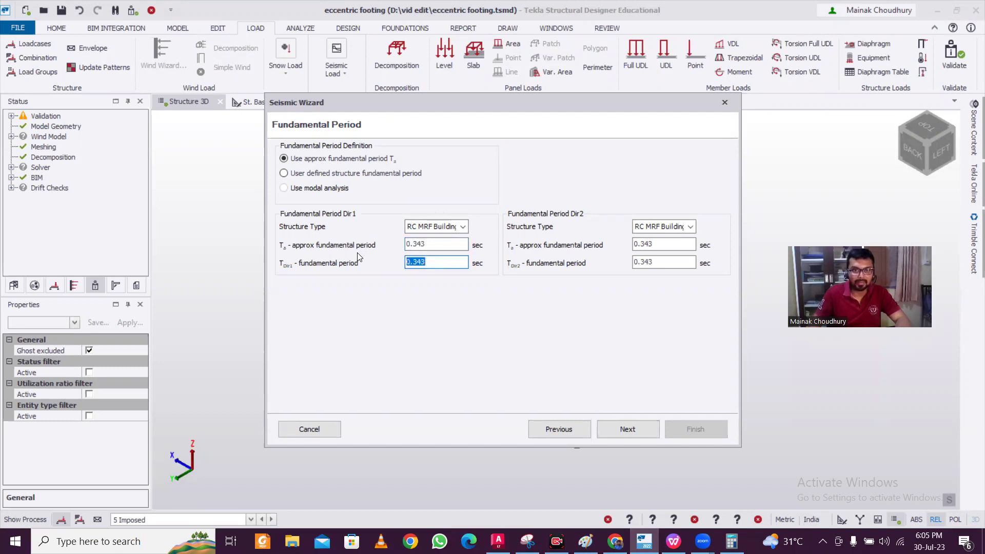
click(432, 263)
drag(406, 263, 436, 263)
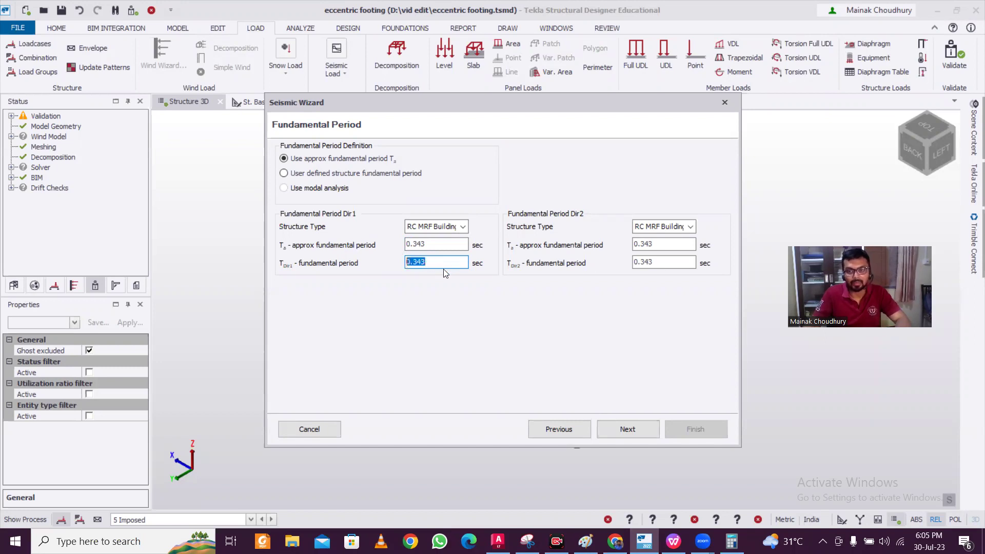
click(432, 262)
click(454, 226)
click(454, 226)
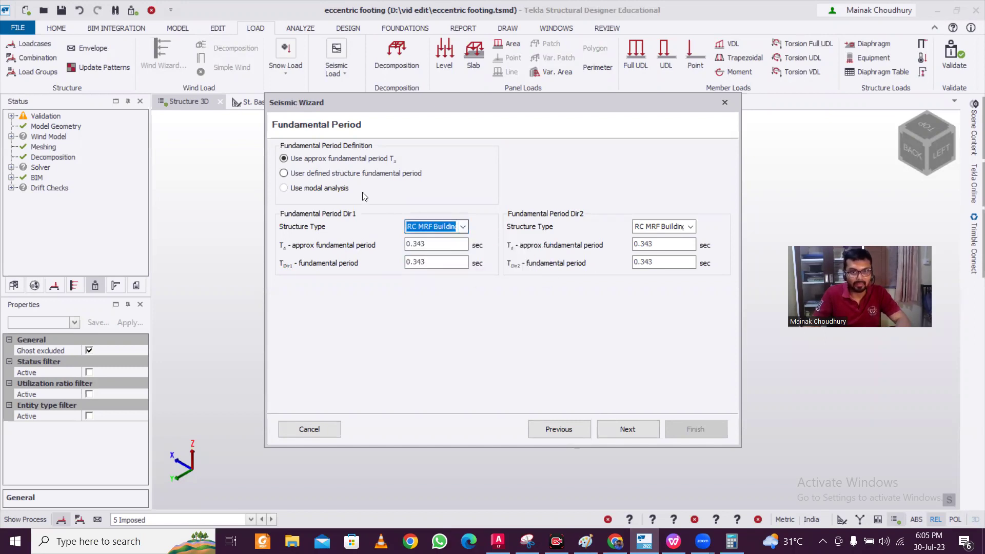
click(293, 177)
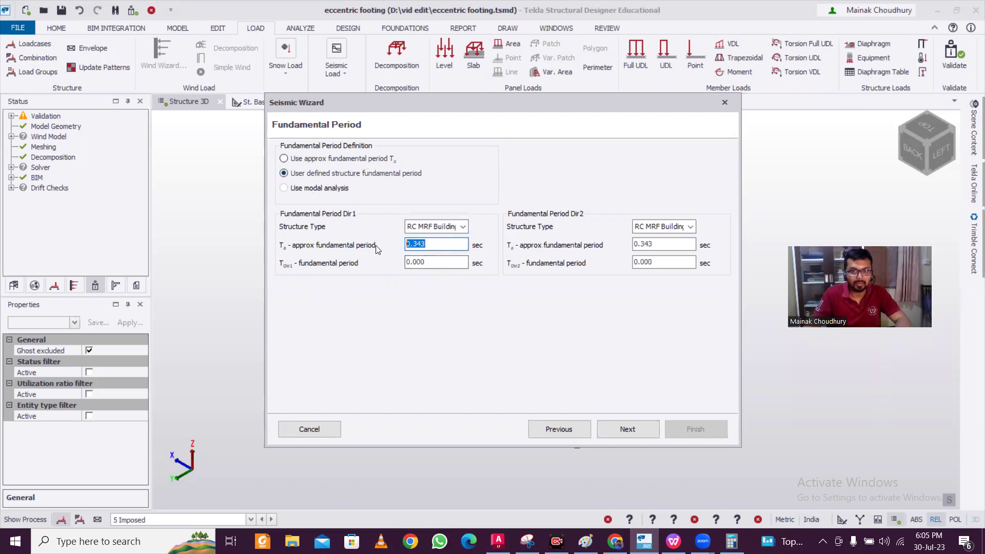
click(351, 175)
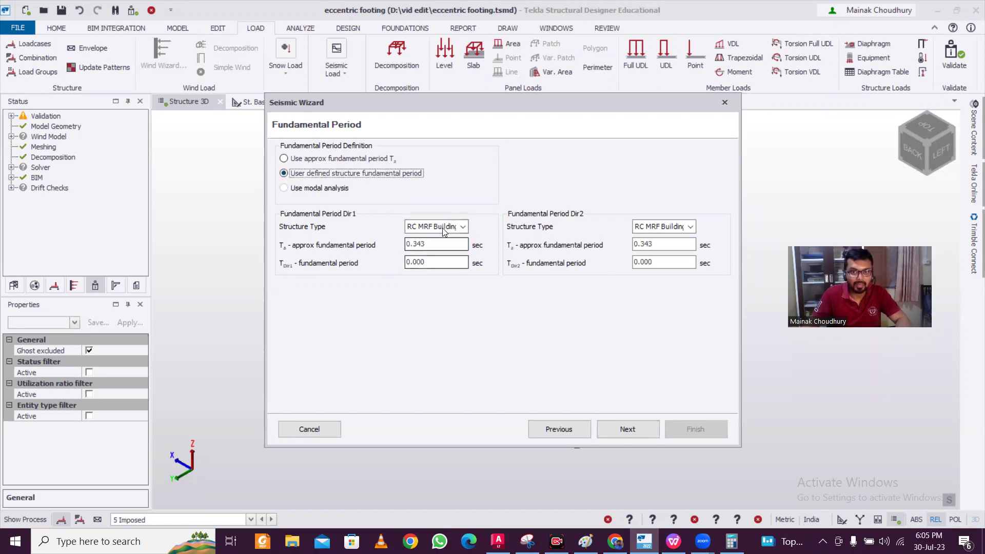
key(Tab)
key(Tab)
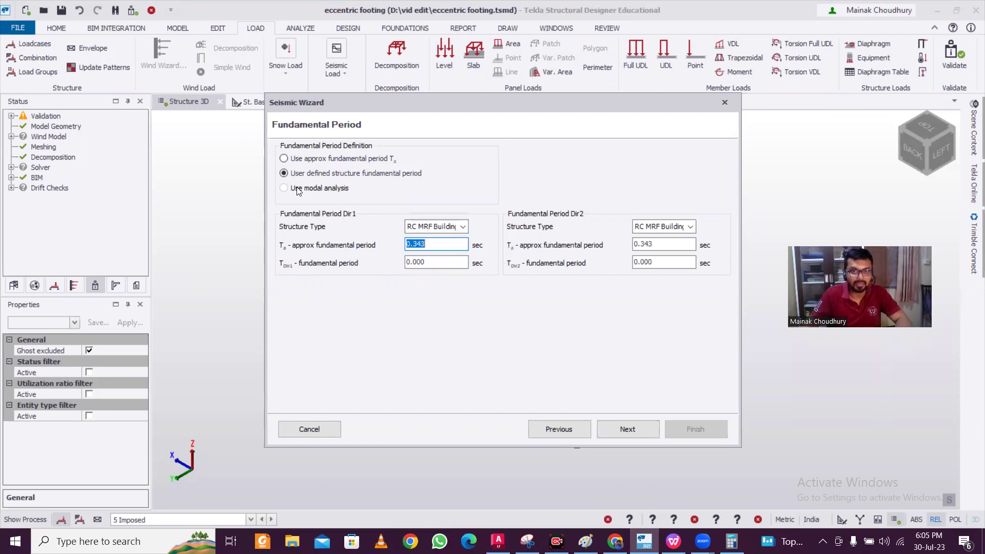
click(297, 159)
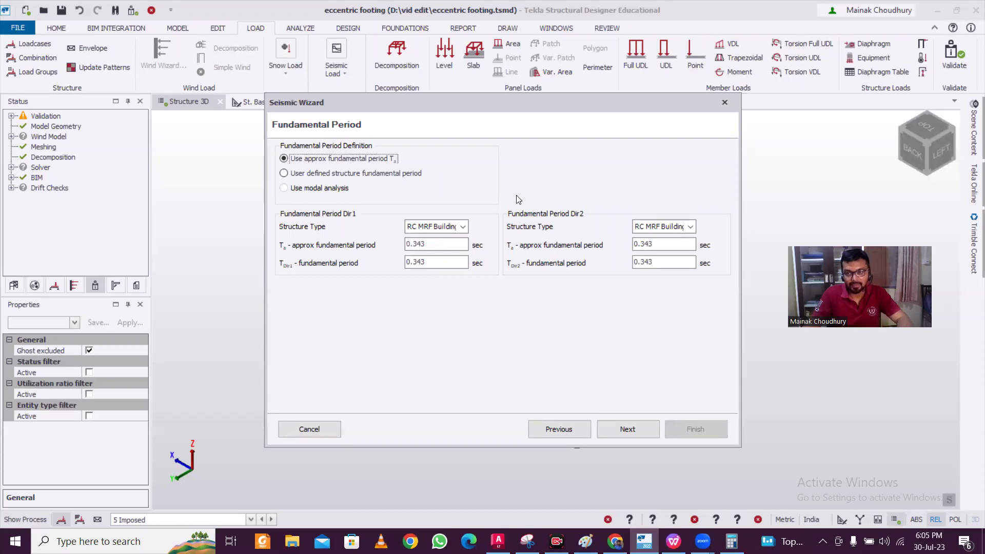
- Set Dir1 and Dir2 to Moment Frame Systems, 'b) RC building with SMRF', giving R = 5.000
click(629, 429)
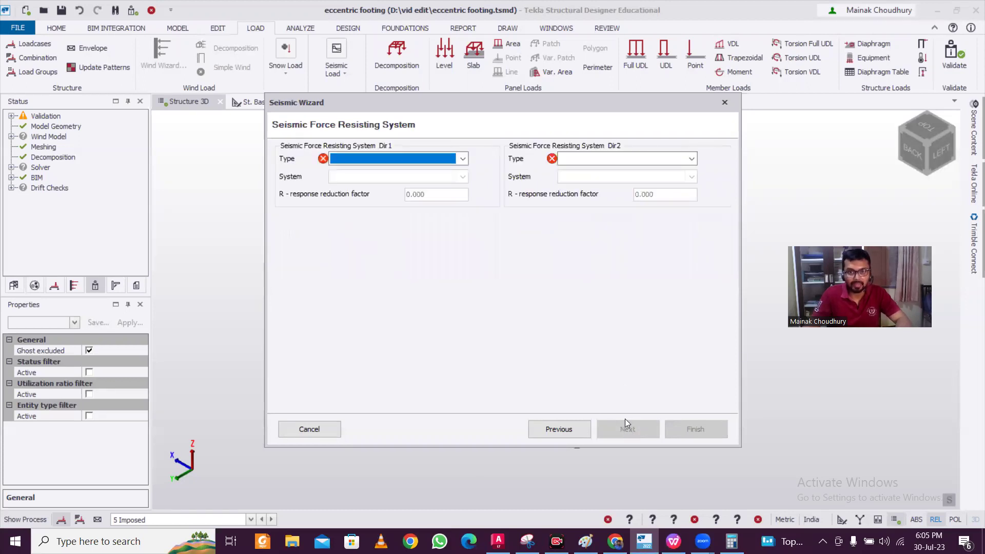
click(462, 159)
click(445, 171)
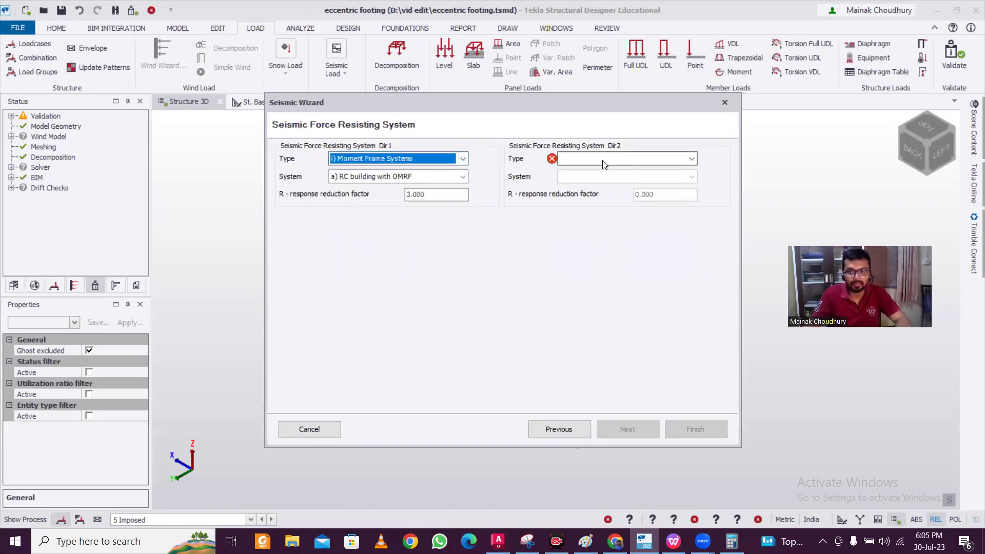
click(615, 158)
click(613, 172)
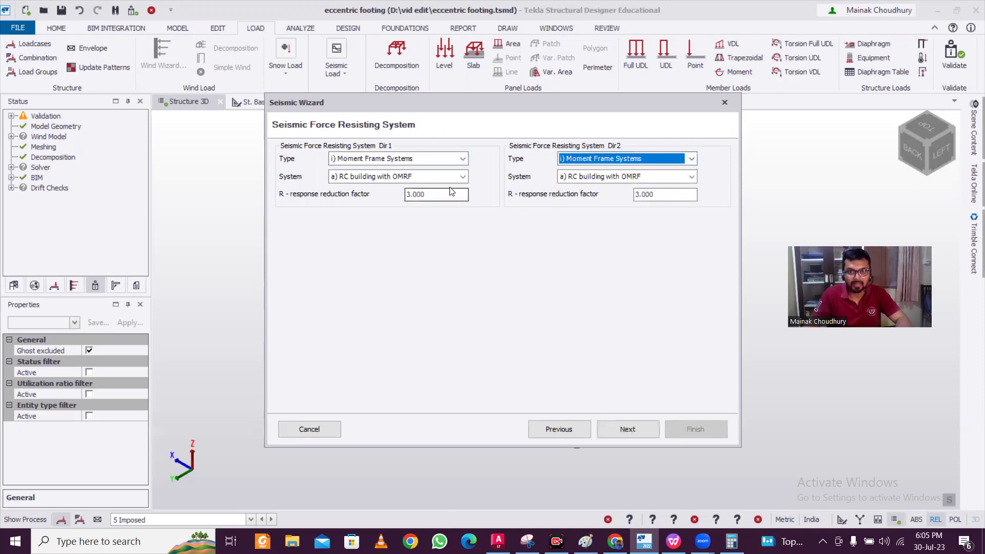
click(462, 176)
click(369, 197)
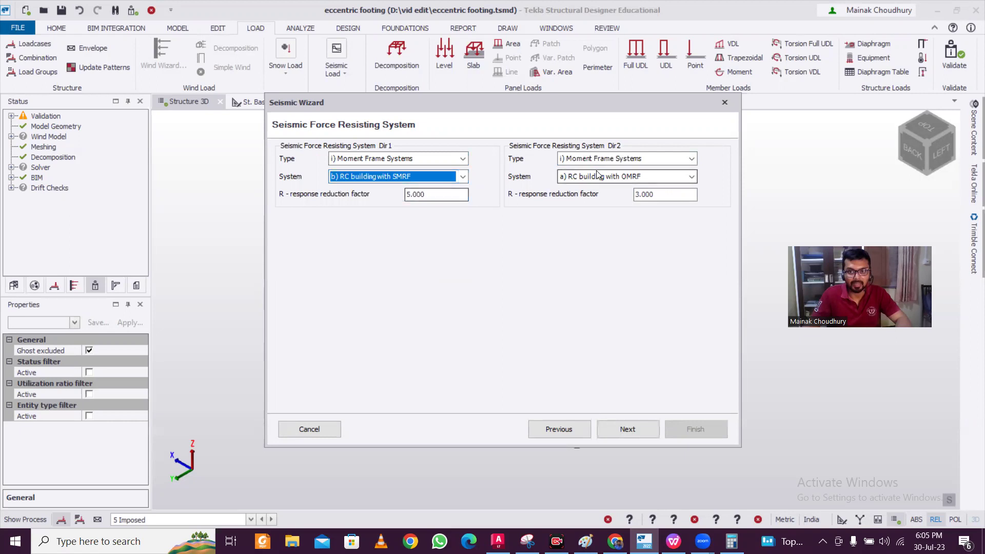
click(597, 175)
click(605, 202)
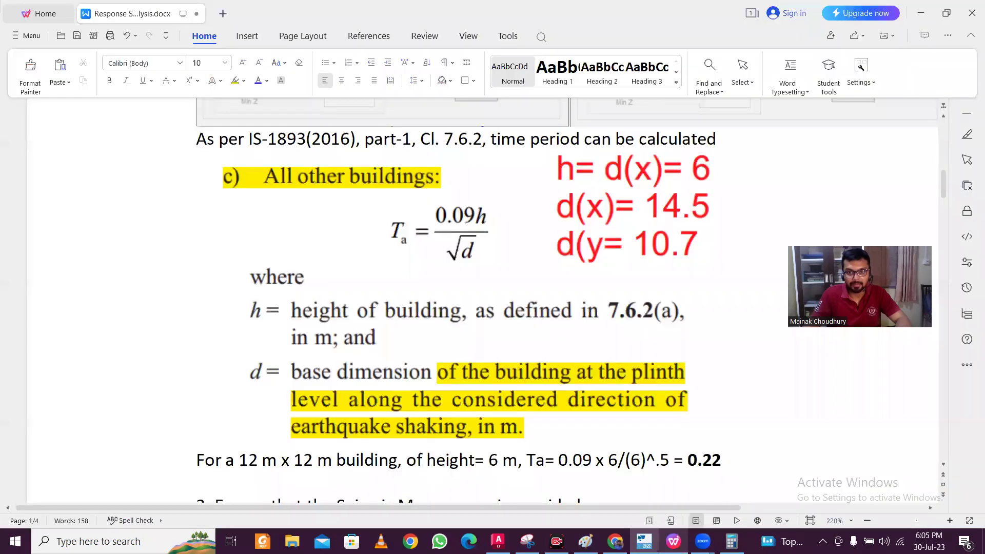
- Check Table 9 in the WPS reference: R = 5.0 for RC buildings with SMRF
click(673, 541)
scroll(490, 380, down, 5)
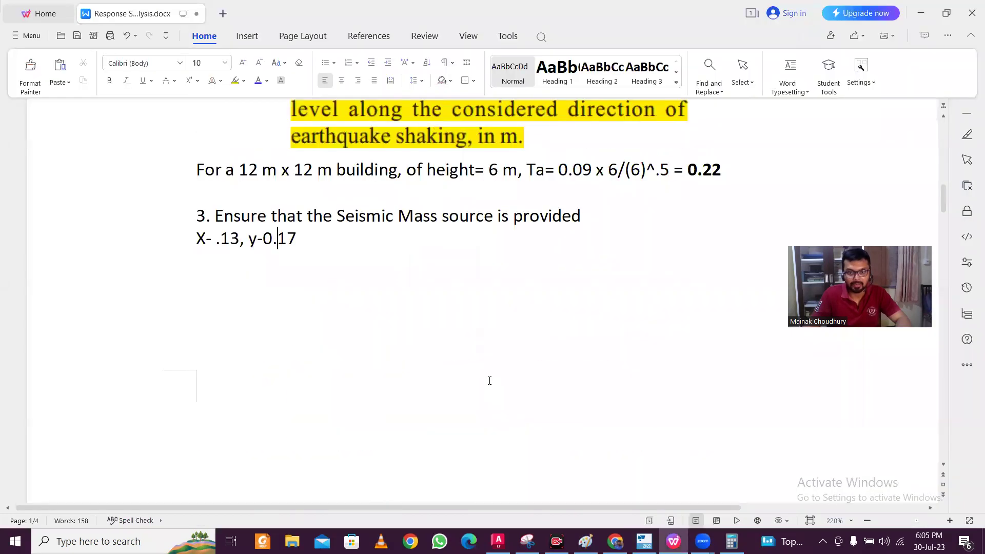
scroll(490, 380, down, 10)
scroll(490, 380, down, 10)
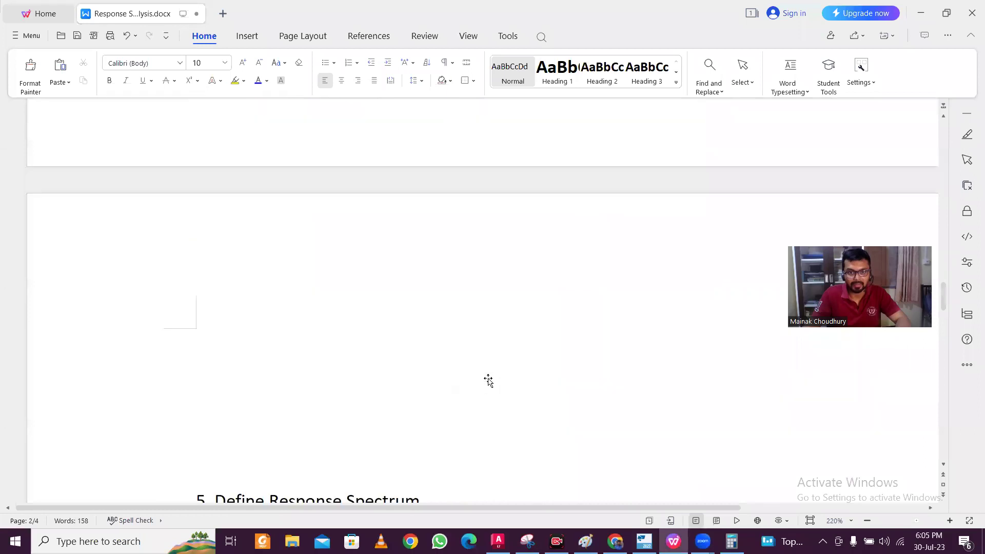
scroll(489, 380, down, 3)
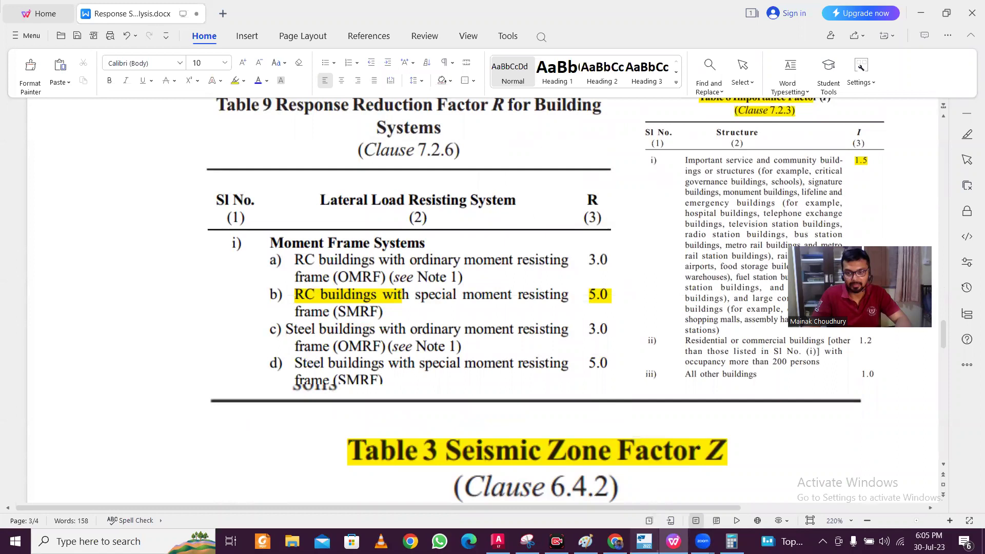
click(643, 541)
- Include both self weights, Dead, Services and Imposed in the effective seismic weight
click(628, 428)
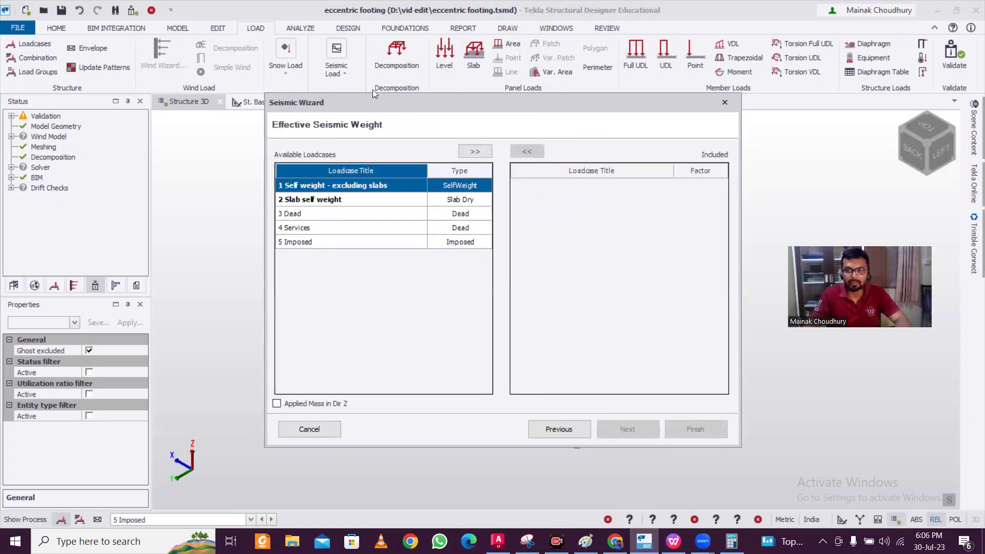
ctrl+click(389, 204)
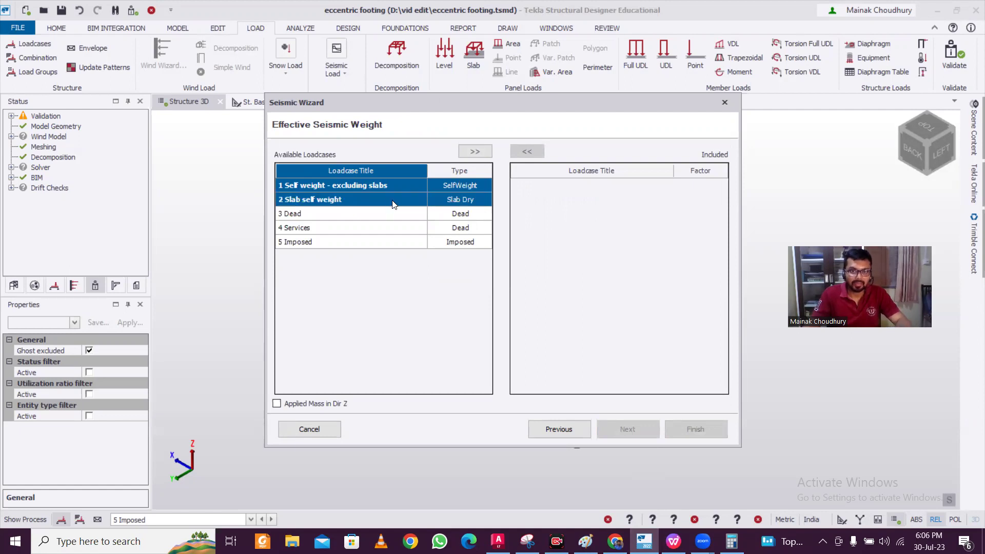
click(467, 152)
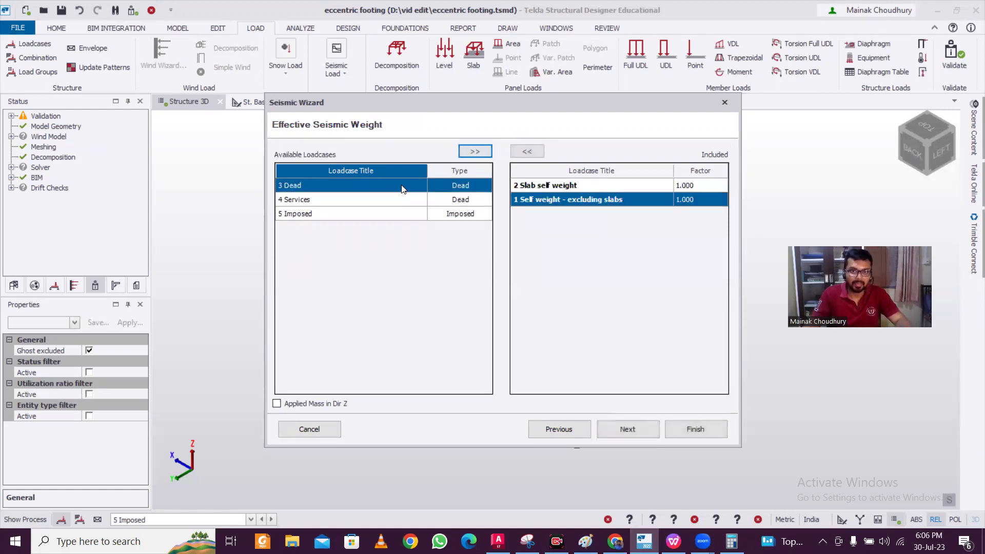
click(476, 151)
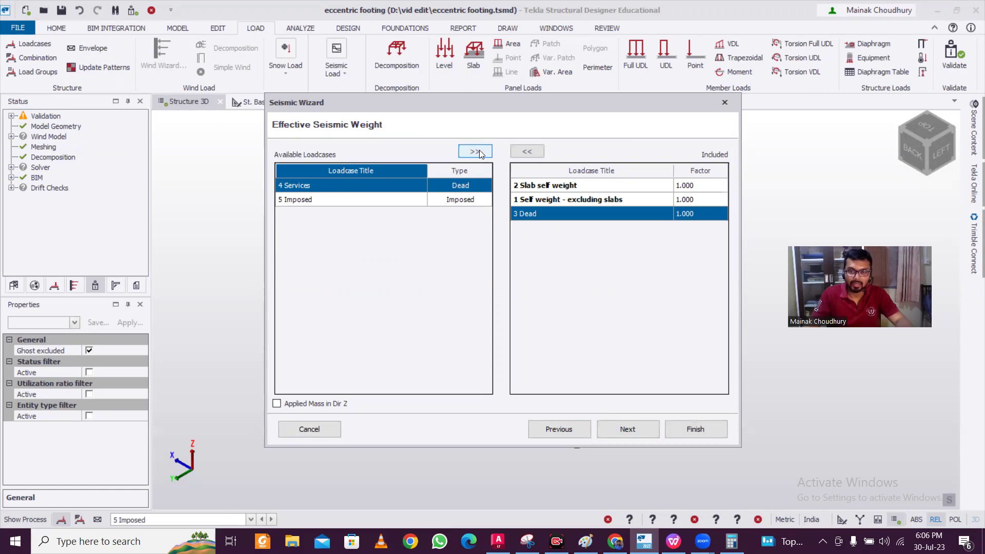
click(474, 152)
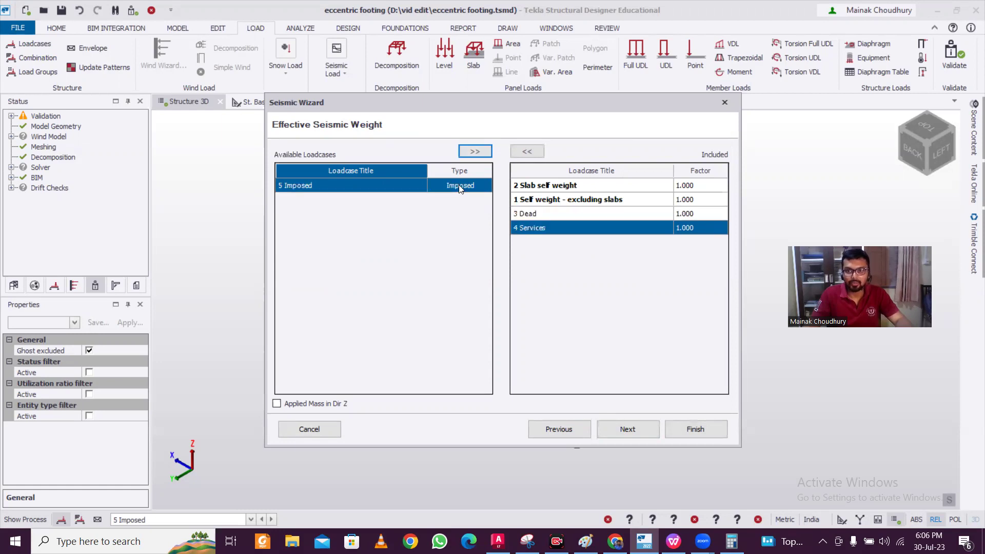
click(475, 152)
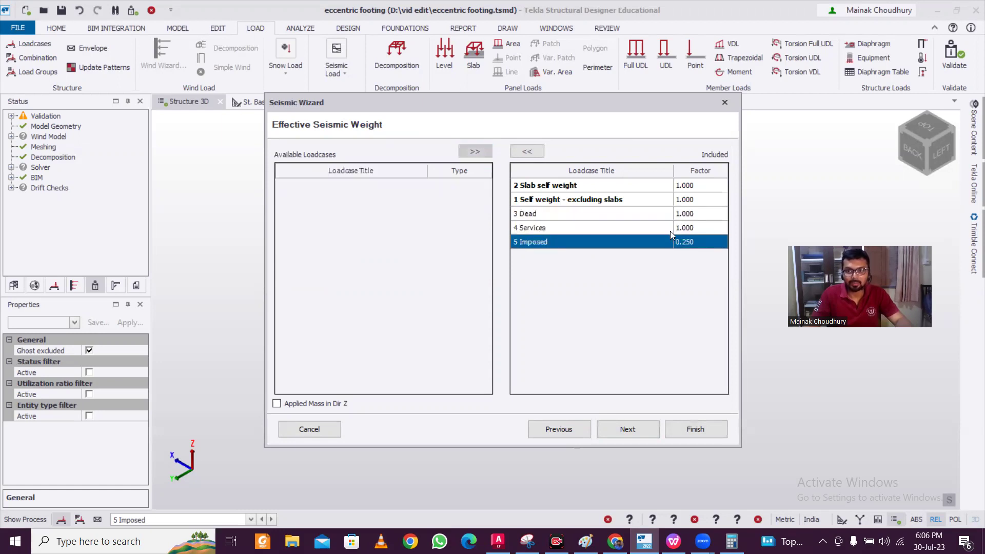
double_click(697, 245)
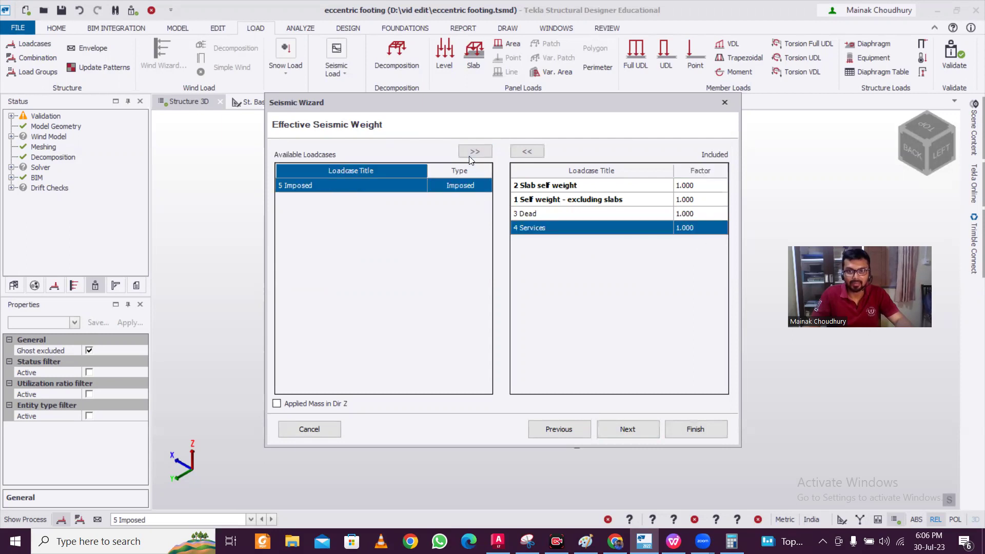
click(470, 154)
- Change the Imposed loadcase factor to 0.25
click(688, 244)
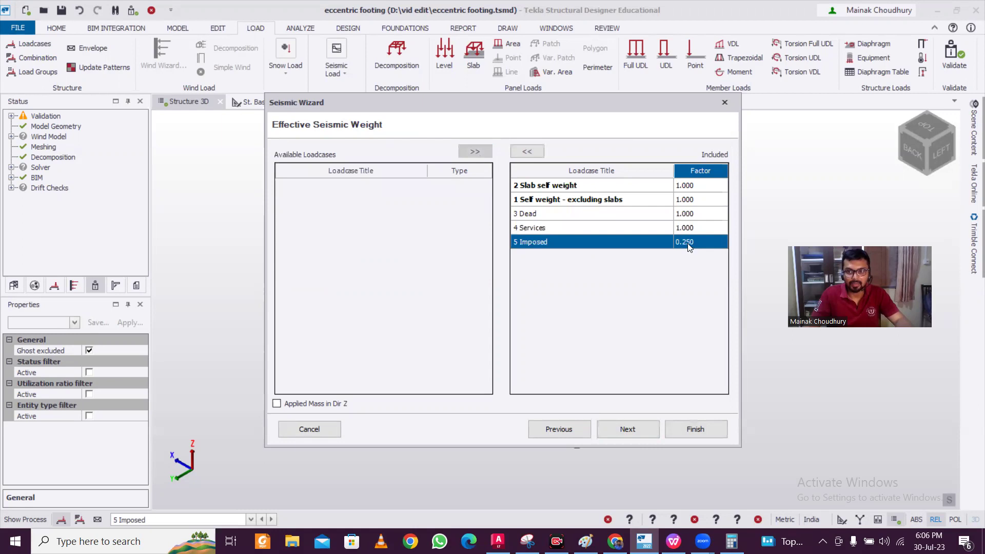
click(689, 245)
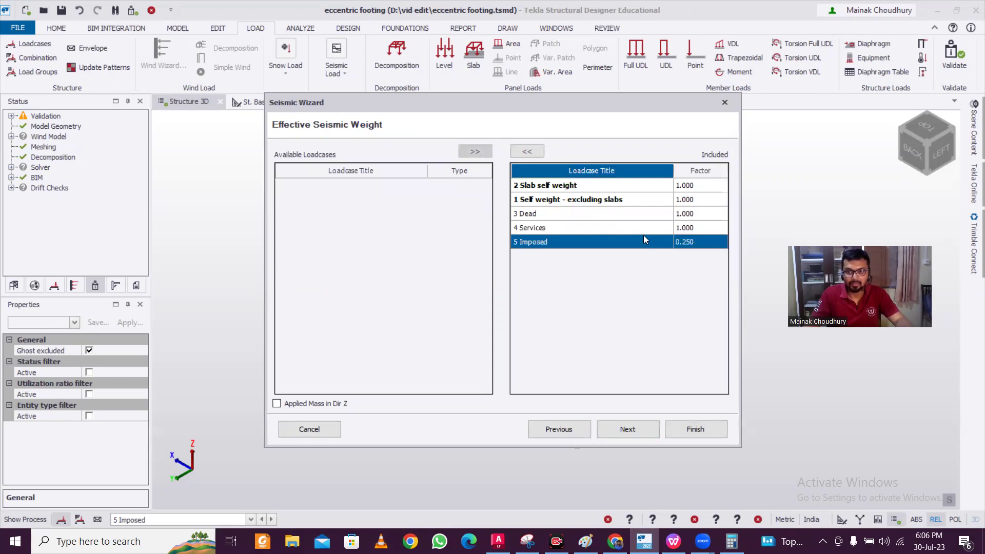
double_click(694, 242)
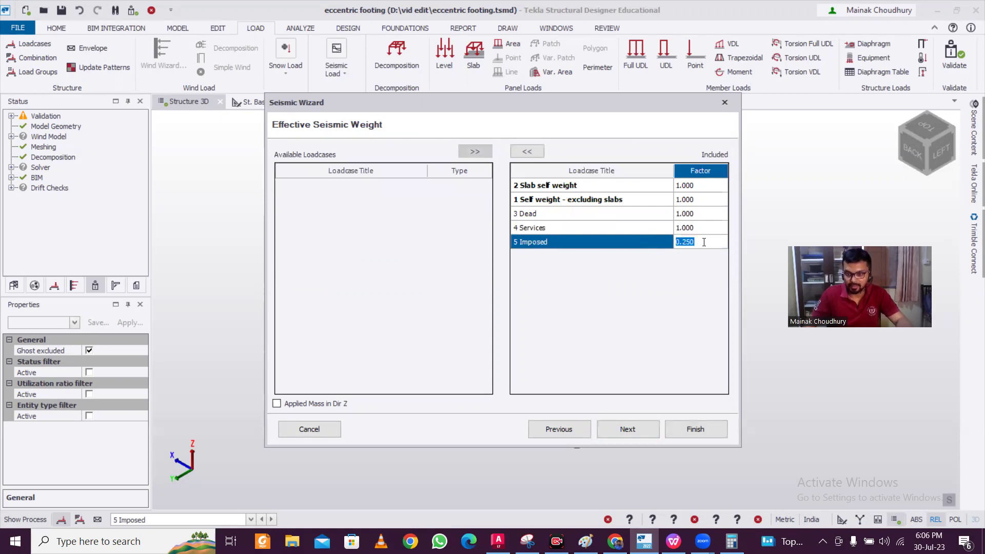
text(0)
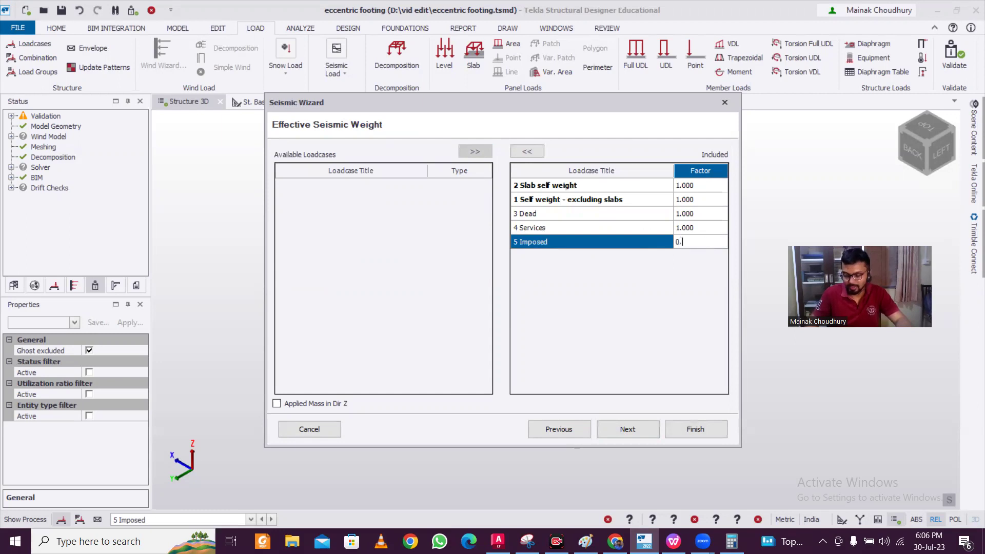
text(.25)
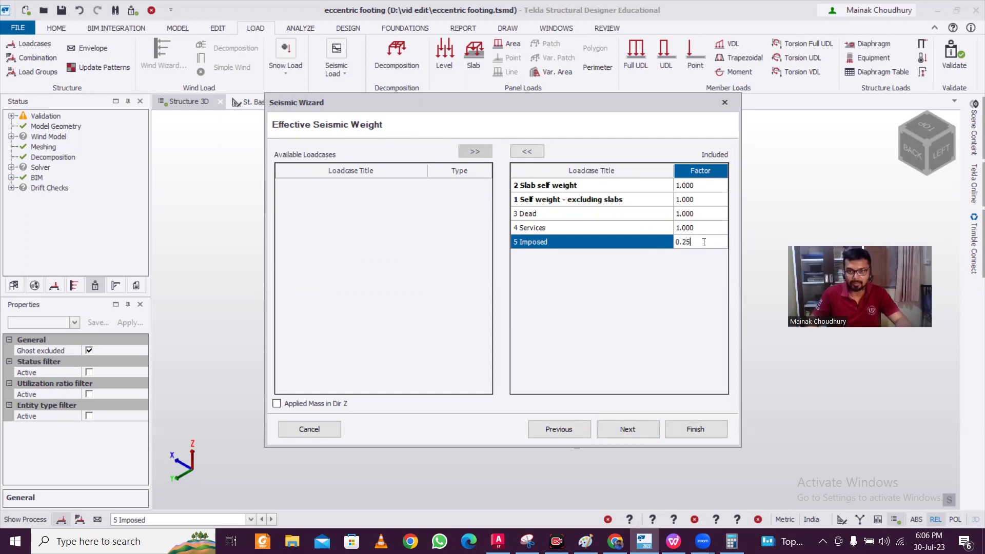
key(Return)
- Finish the Seismic Wizard and generate combinations with the Operating scenario
click(696, 433)
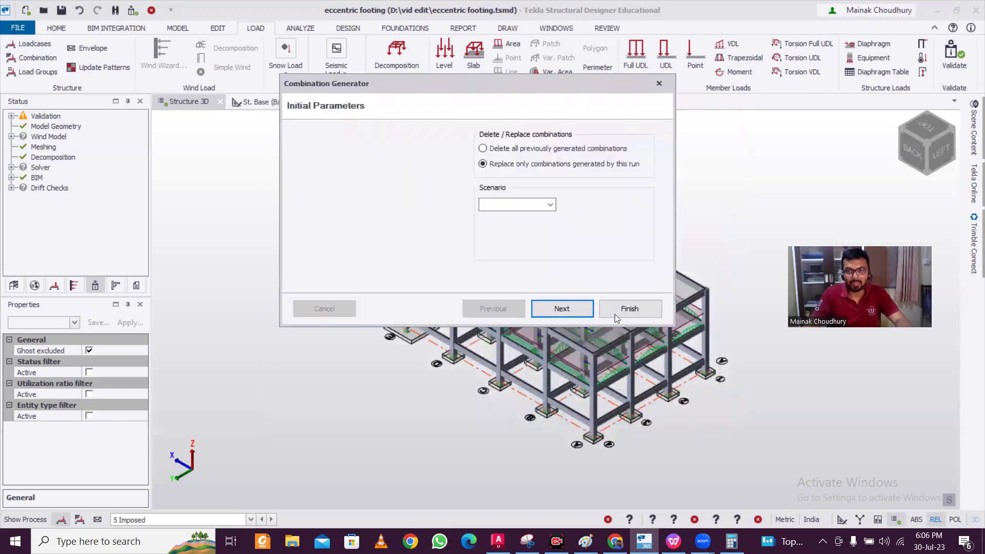
click(550, 205)
click(495, 216)
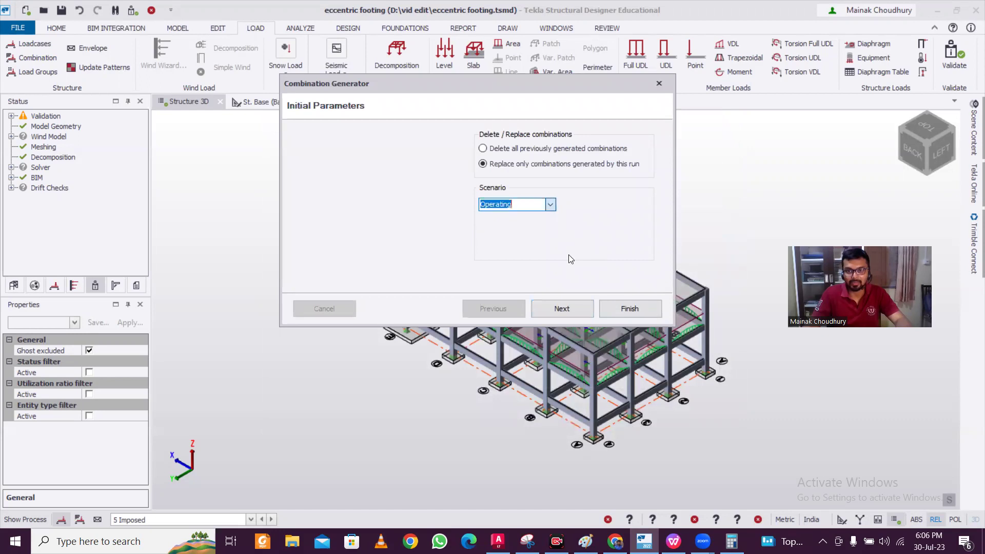
click(571, 311)
click(642, 312)
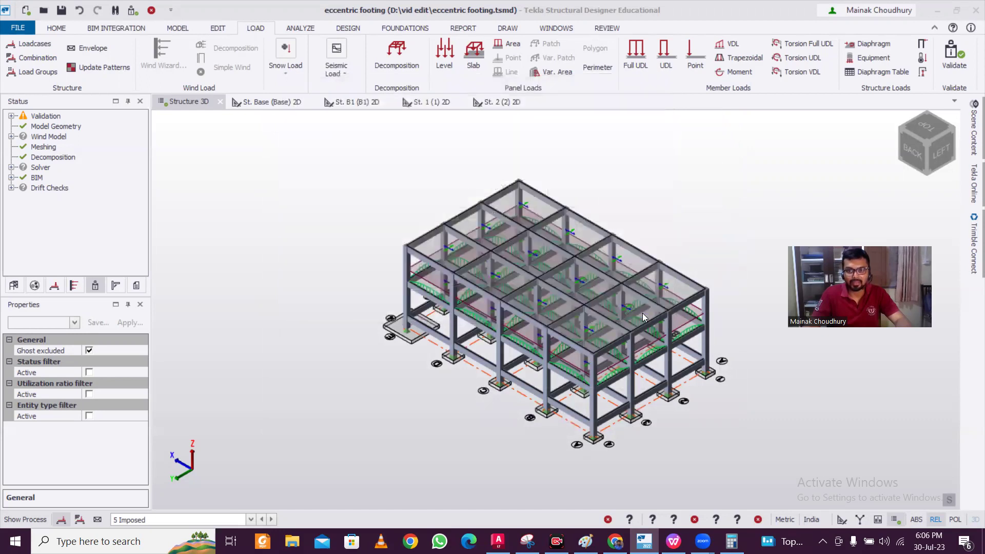
- Run Design All (Static) from the DESIGN tab
click(56, 28)
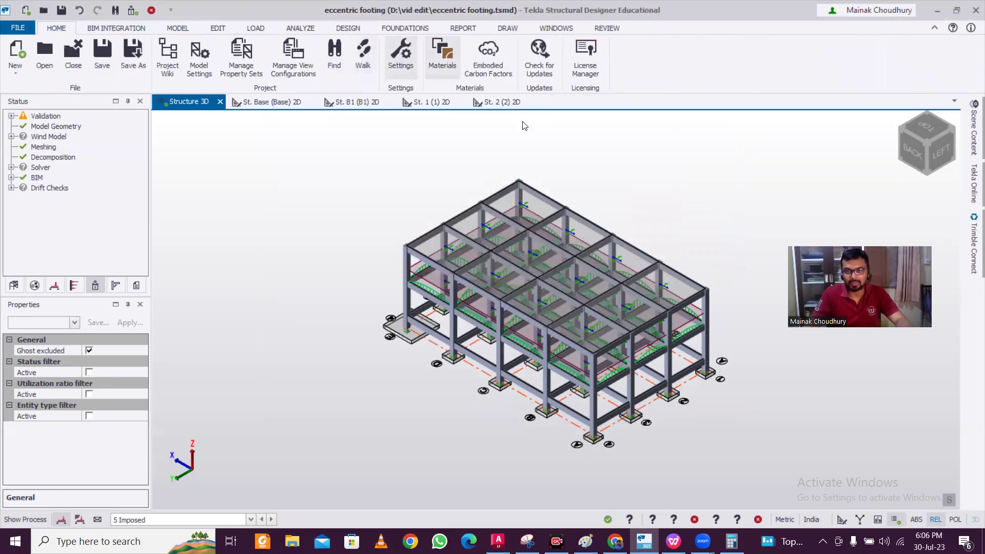
click(300, 28)
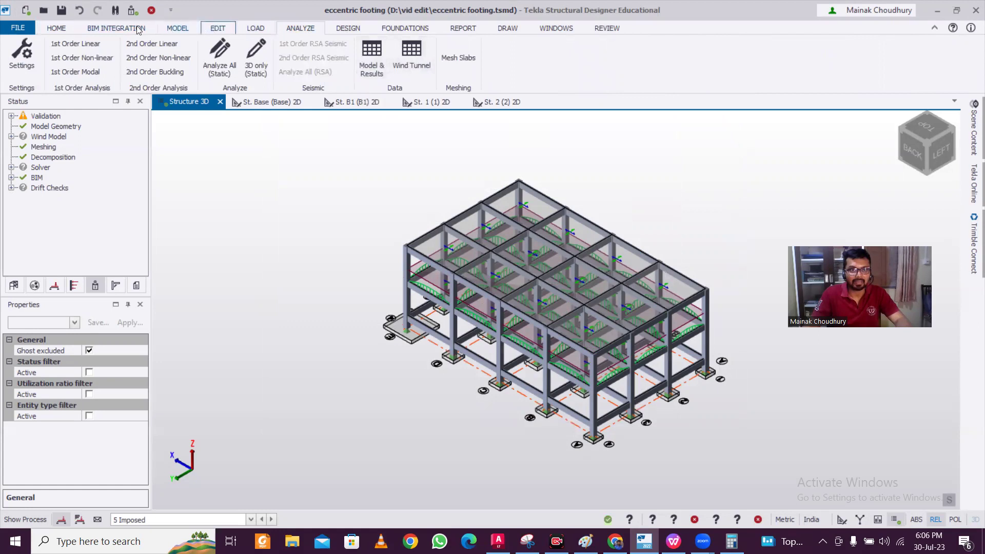
click(54, 28)
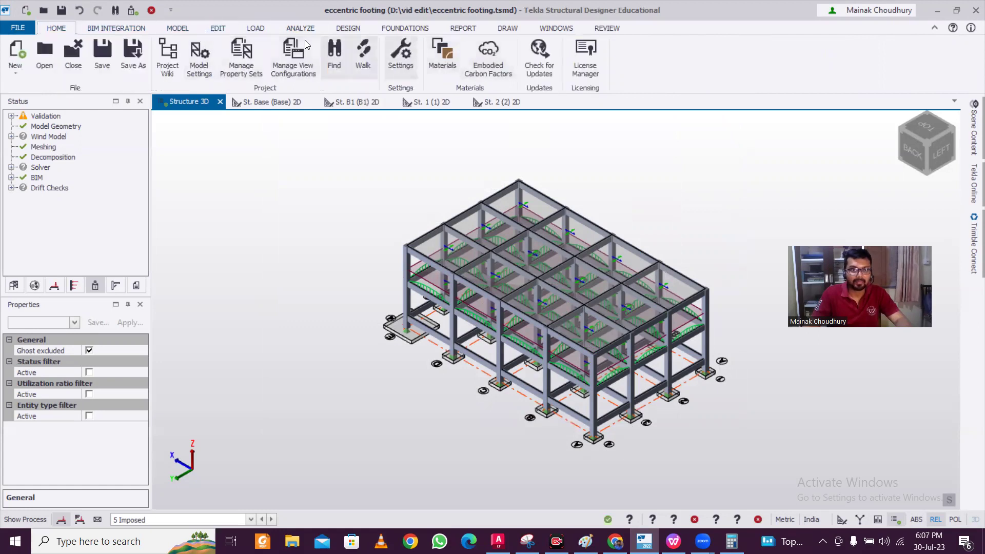
click(346, 29)
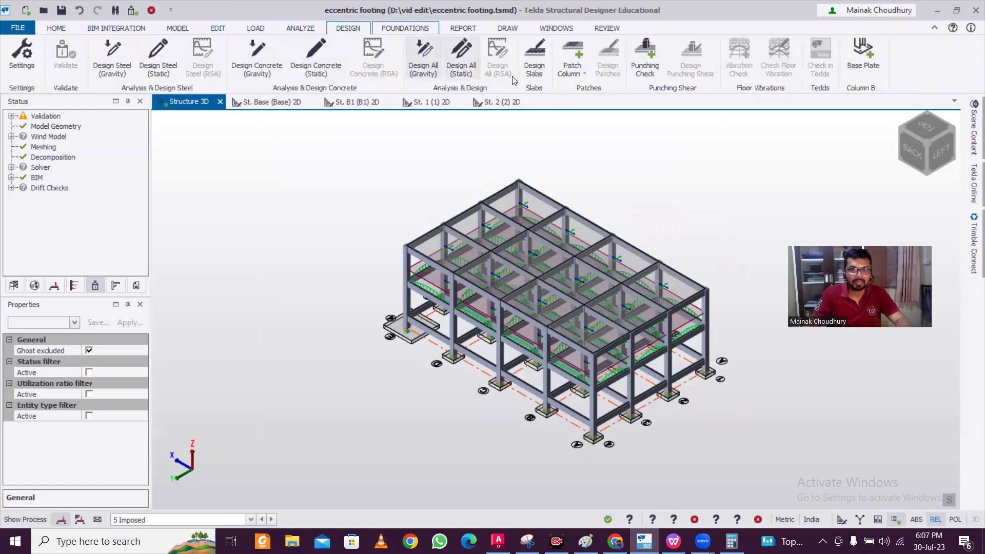
click(463, 65)
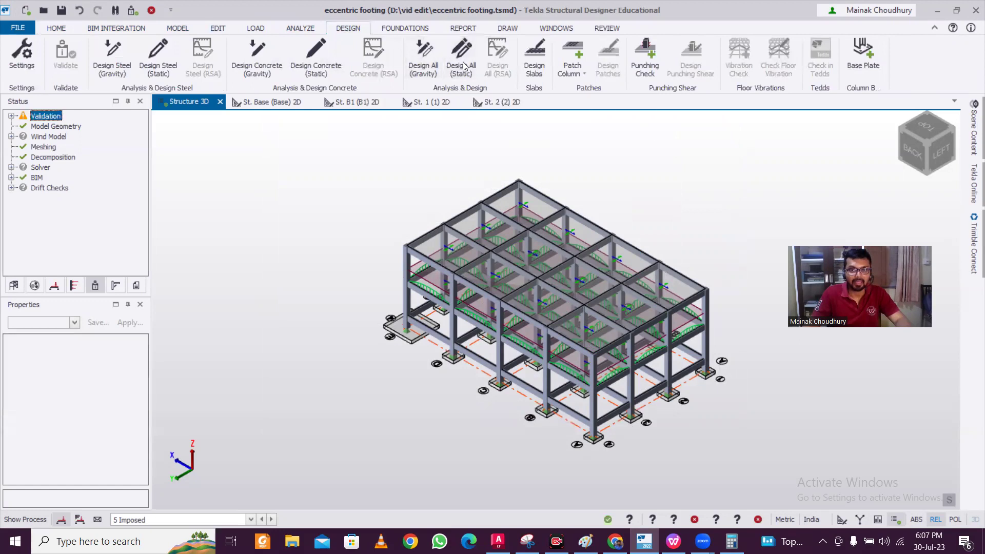